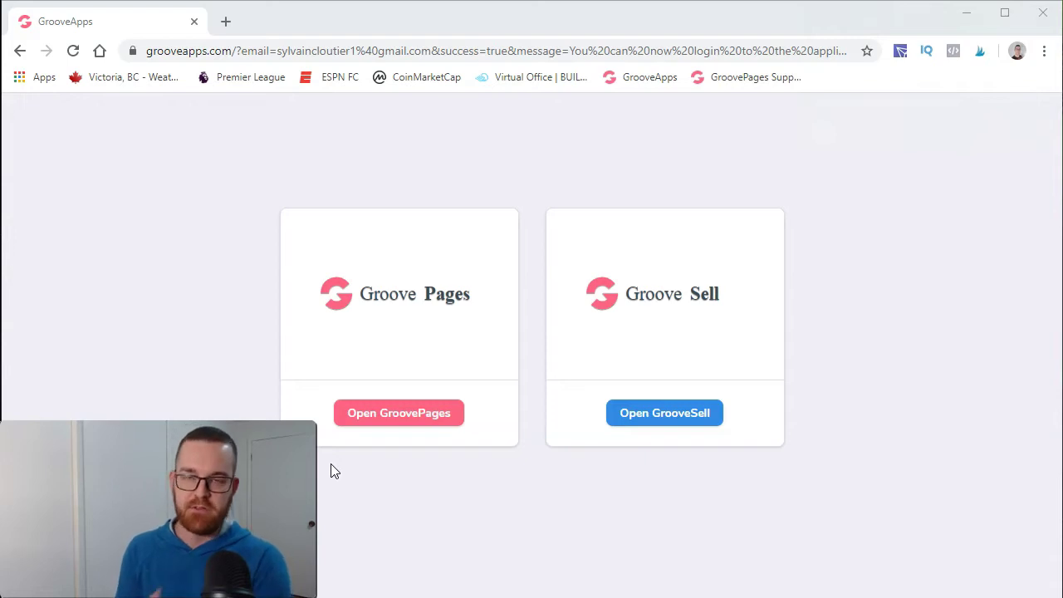
Open GroovePages from the GrooveApps start page.
{"action": "left_click", "coordinate": [408, 442]}
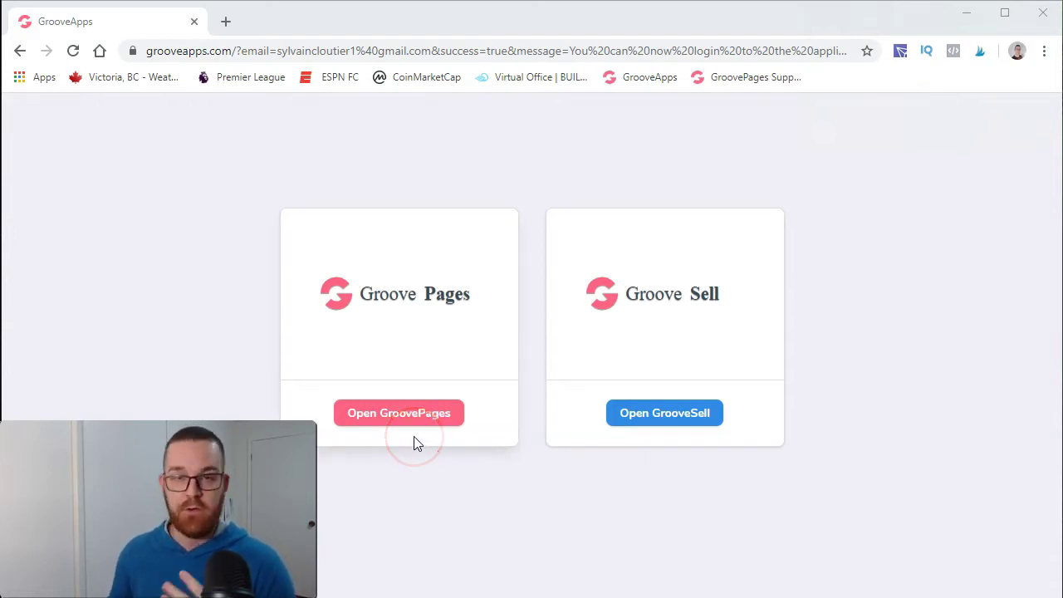
{"action": "left_click", "coordinate": [397, 426]}
{"action": "left_click", "coordinate": [378, 489]}
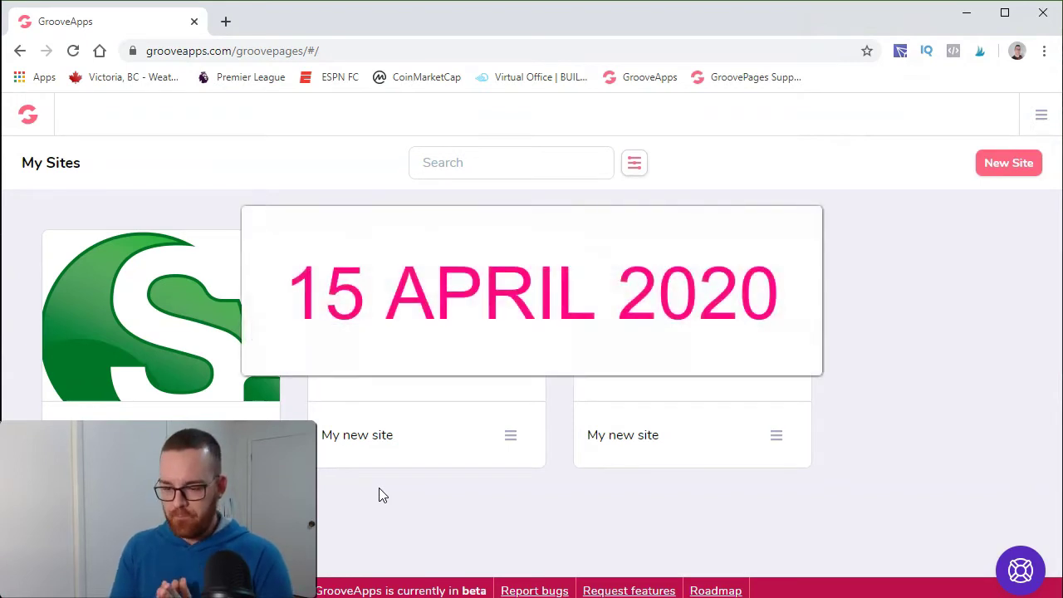
{"action": "left_click", "coordinate": [460, 422]}
{"action": "left_click", "coordinate": [405, 331]}
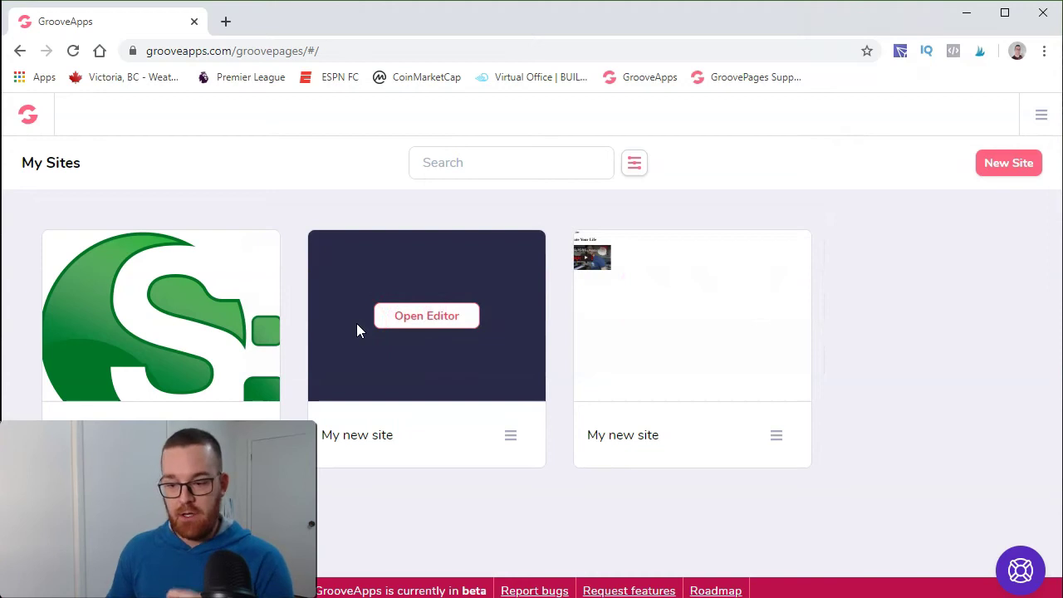
{"action": "left_click", "coordinate": [395, 309]}
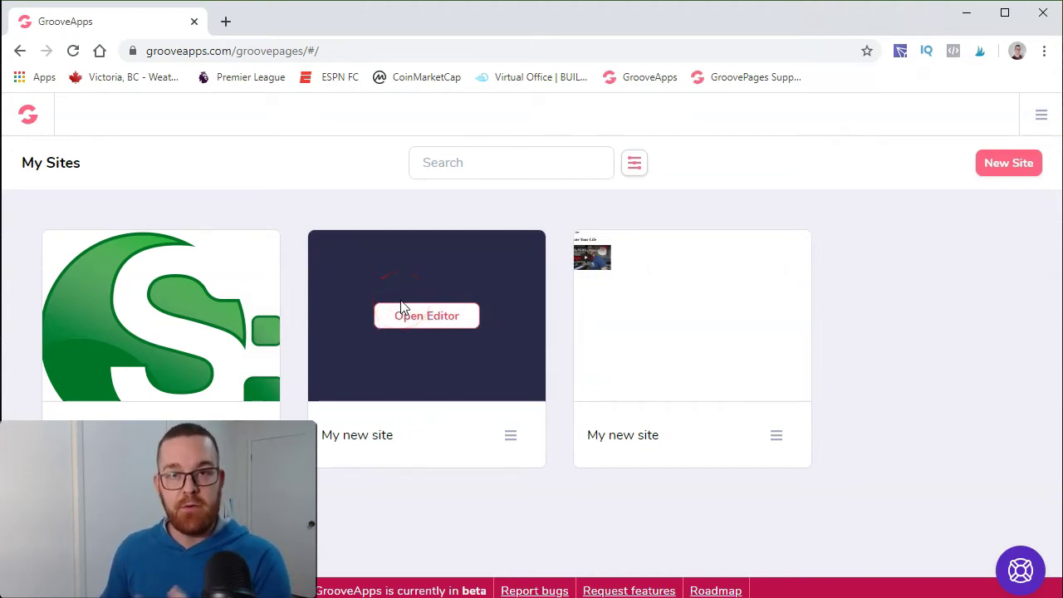
{"action": "left_click", "coordinate": [759, 218]}
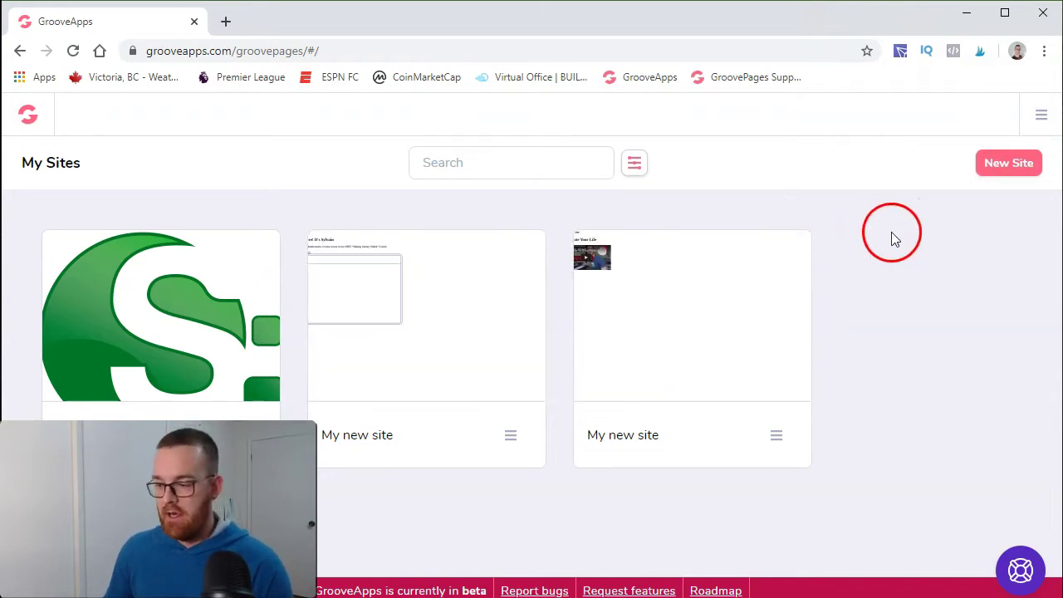
{"action": "left_click", "coordinate": [918, 239]}
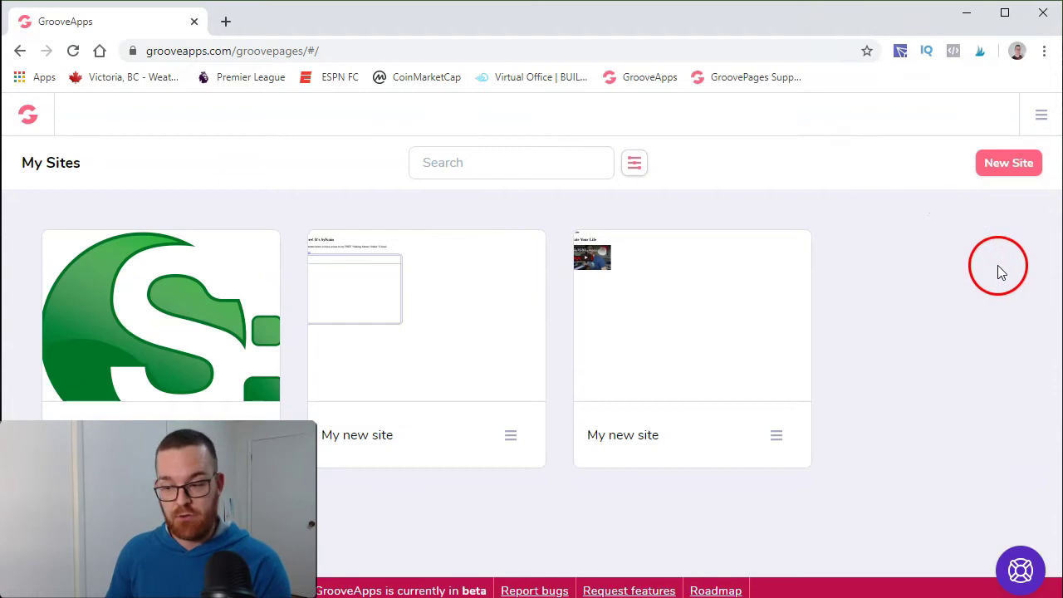
Create a new site from the Blank Template and open it in the builder.
{"action": "left_click", "coordinate": [1018, 178]}
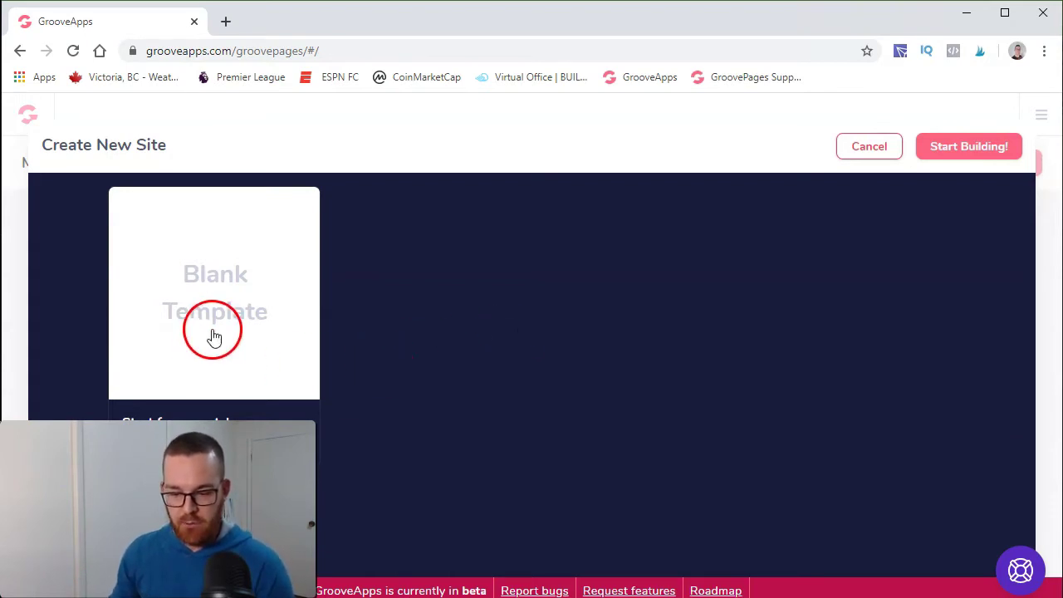
{"action": "left_click", "coordinate": [264, 337]}
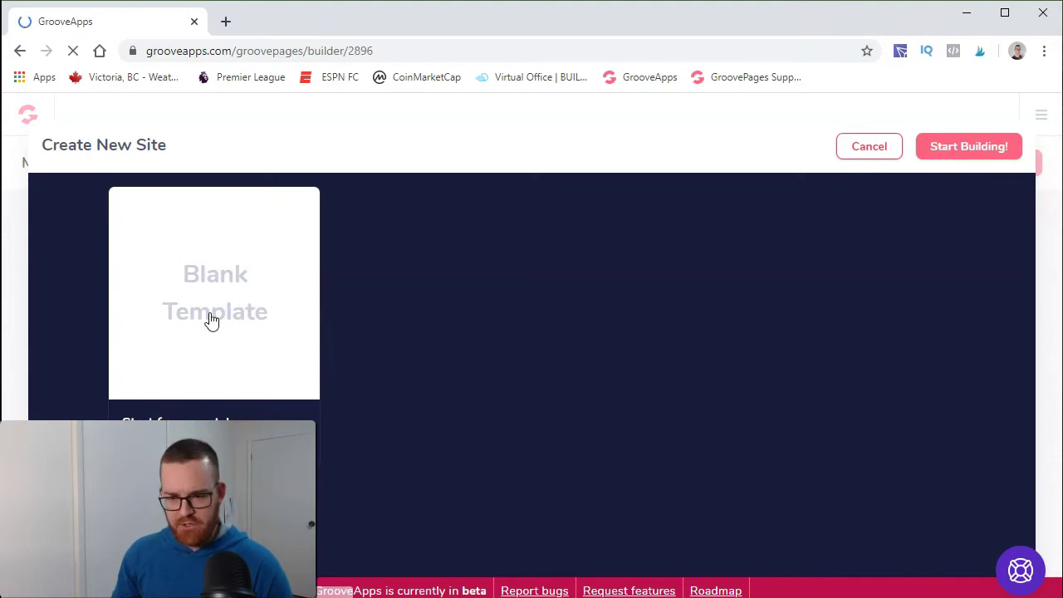
{"action": "left_click", "coordinate": [244, 282]}
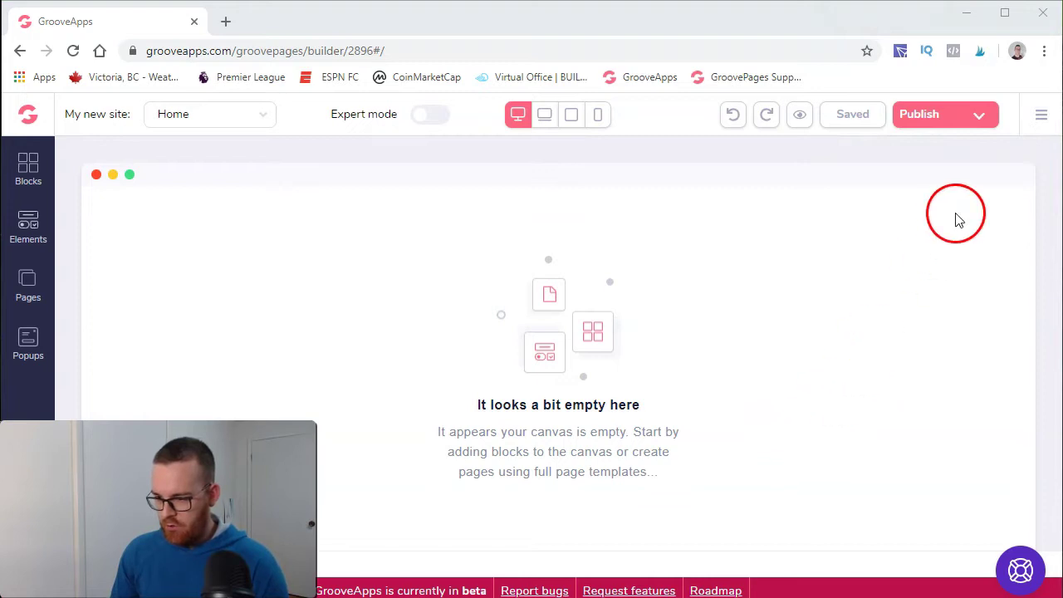
Review the site settings for website name, favicon, code includes and Open Graph social sharing, and close them without editing.
{"action": "left_click", "coordinate": [1041, 117]}
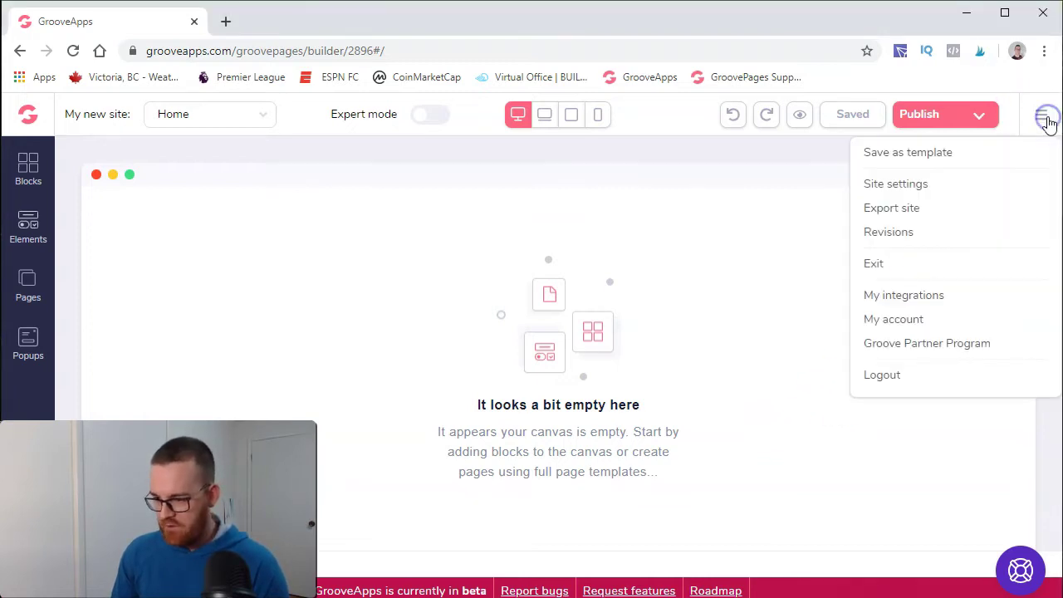
{"action": "left_click", "coordinate": [909, 188]}
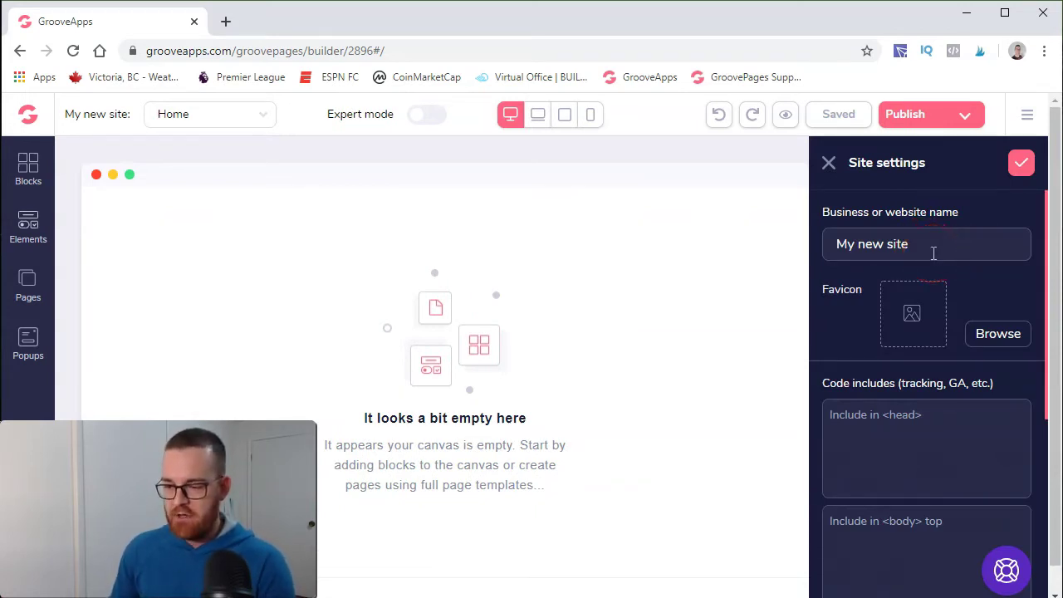
{"action": "scroll", "coordinate": [938, 257], "scroll_direction": "down", "scroll_amount": 1}
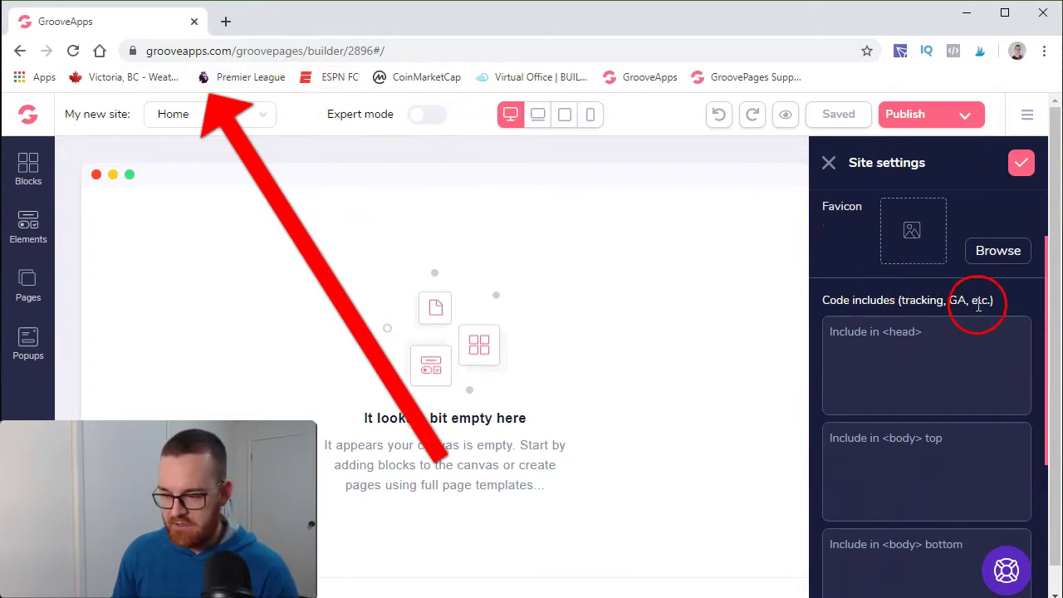
{"action": "scroll", "coordinate": [947, 345], "scroll_direction": "down", "scroll_amount": 1}
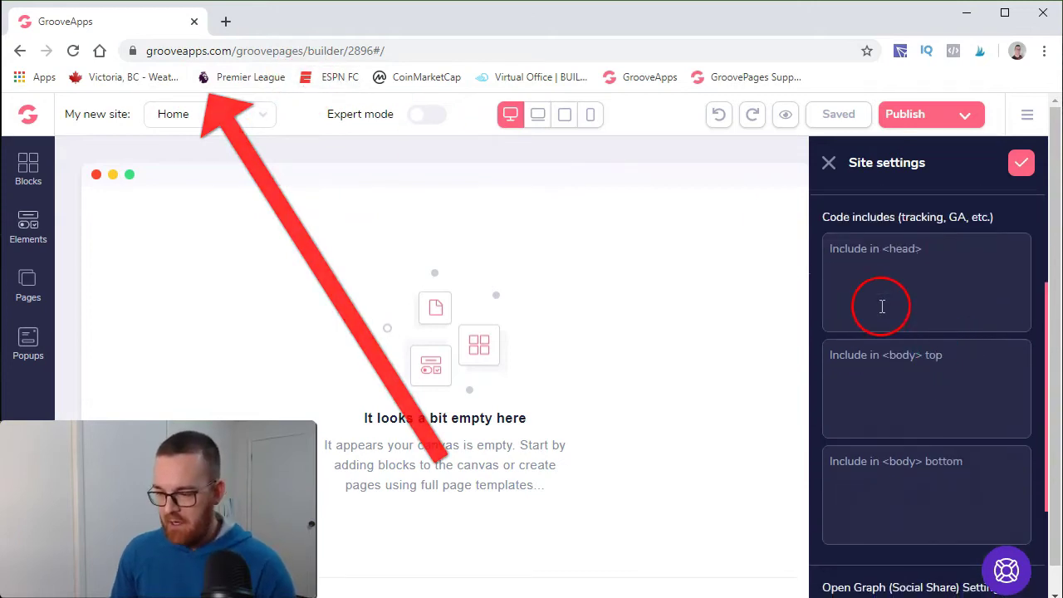
{"action": "left_click", "coordinate": [868, 262]}
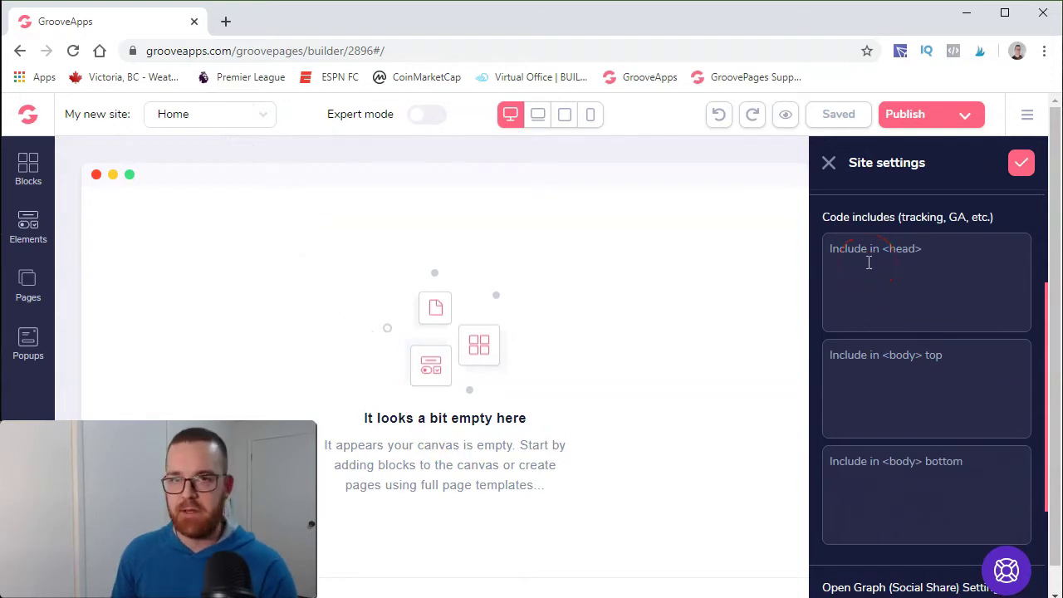
{"action": "scroll", "coordinate": [869, 278], "scroll_direction": "down", "scroll_amount": 1}
{"action": "scroll", "coordinate": [882, 336], "scroll_direction": "down", "scroll_amount": 2}
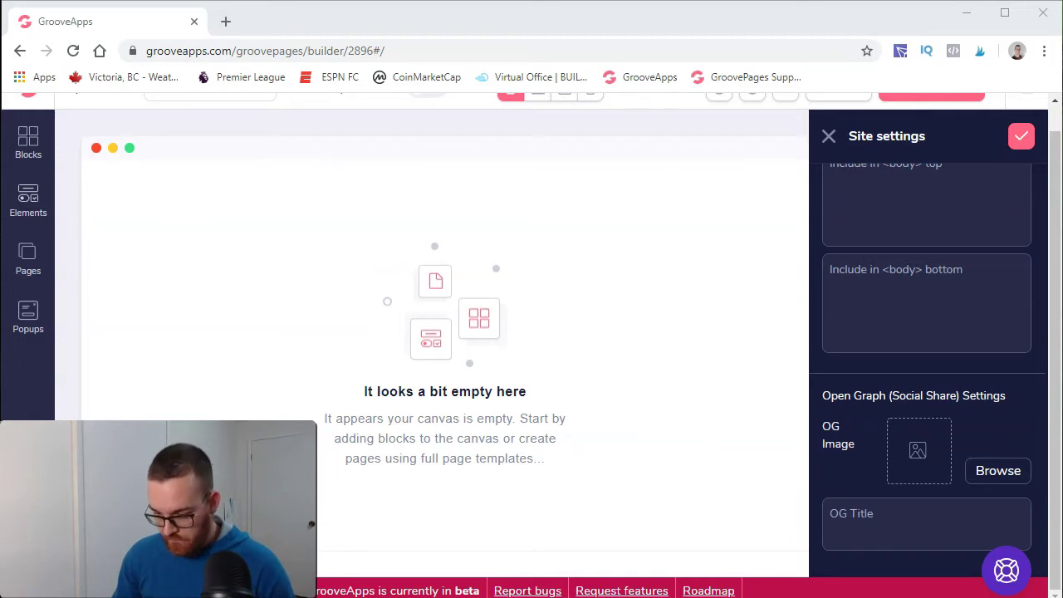
{"action": "scroll", "coordinate": [883, 285], "scroll_direction": "up", "scroll_amount": 5}
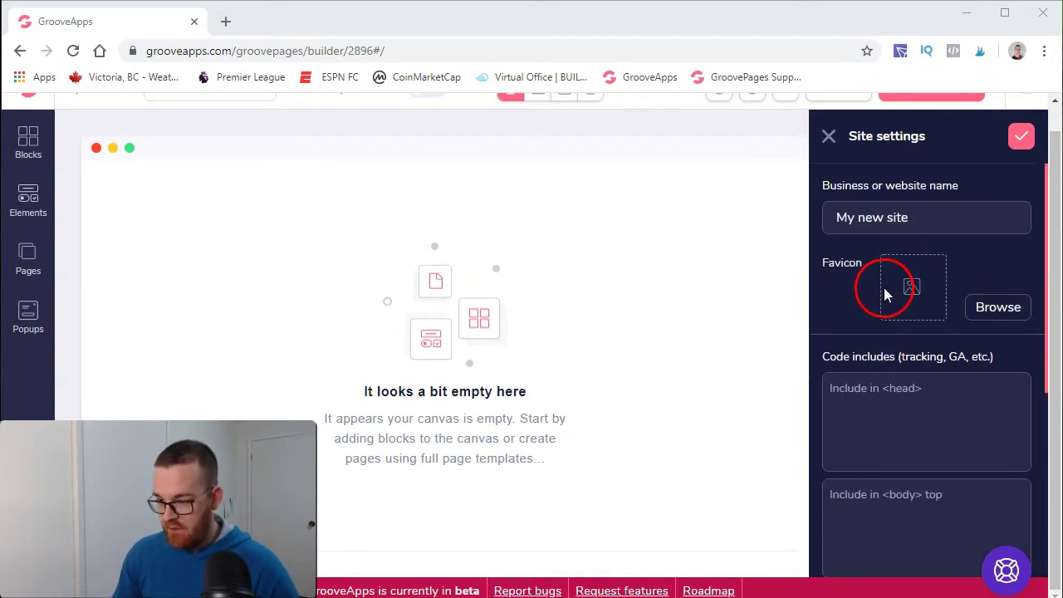
{"action": "left_click", "coordinate": [828, 135]}
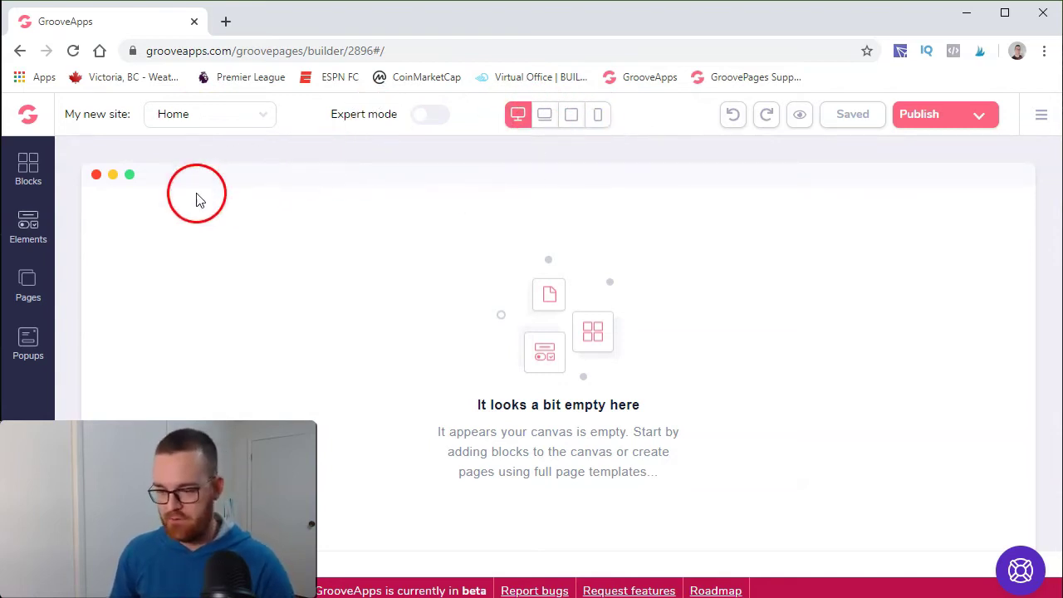
Add the wireframe block with a logo navigation bar, a browser mockup and three text columns to the empty Home page.
{"action": "left_click", "coordinate": [36, 173]}
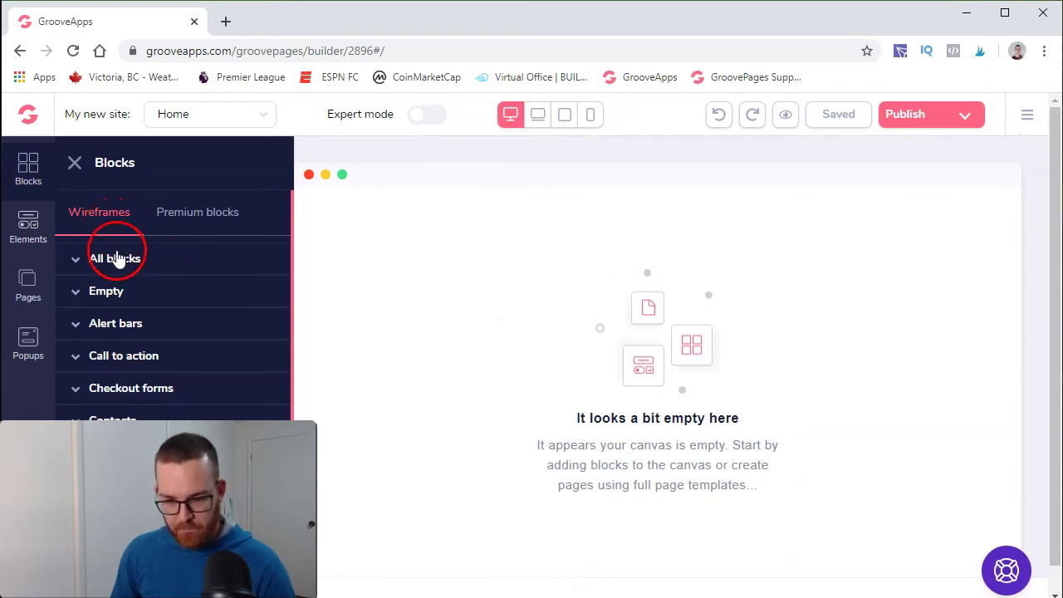
{"action": "scroll", "coordinate": [141, 292], "scroll_direction": "down", "scroll_amount": 1}
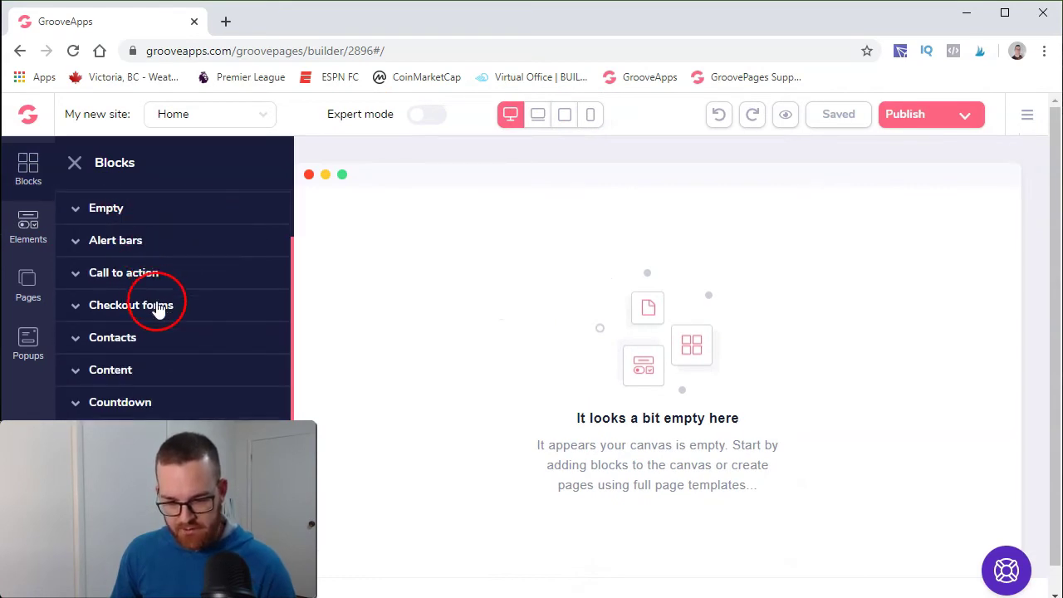
{"action": "left_click", "coordinate": [120, 402]}
{"action": "scroll", "coordinate": [141, 399], "scroll_direction": "down", "scroll_amount": 4}
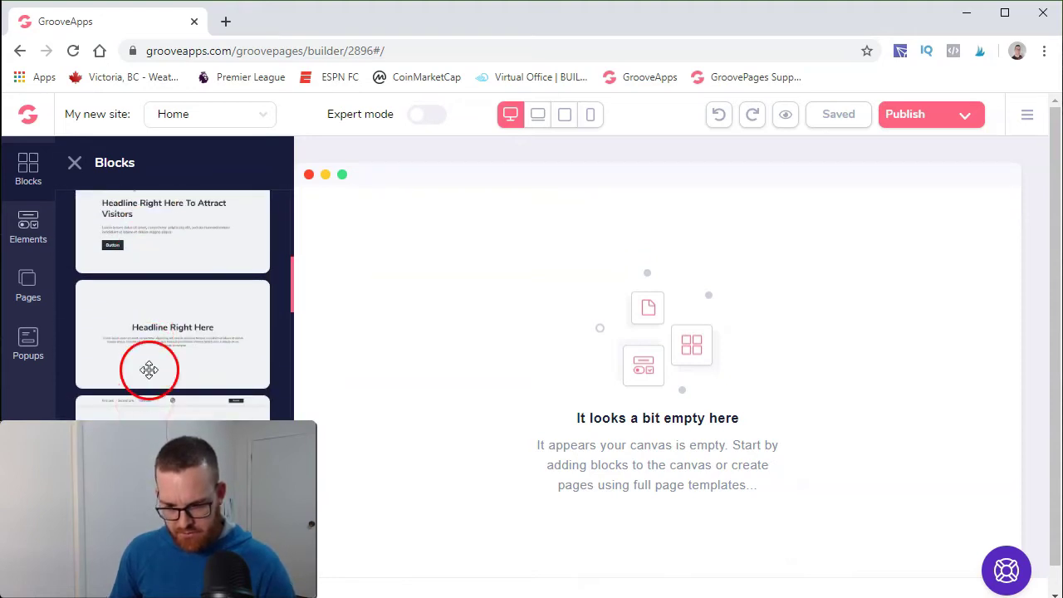
{"action": "scroll", "coordinate": [211, 373], "scroll_direction": "up", "scroll_amount": 1}
{"action": "scroll", "coordinate": [212, 374], "scroll_direction": "down", "scroll_amount": 2}
{"action": "scroll", "coordinate": [212, 374], "scroll_direction": "down", "scroll_amount": 2}
{"action": "scroll", "coordinate": [212, 371], "scroll_direction": "down", "scroll_amount": 3}
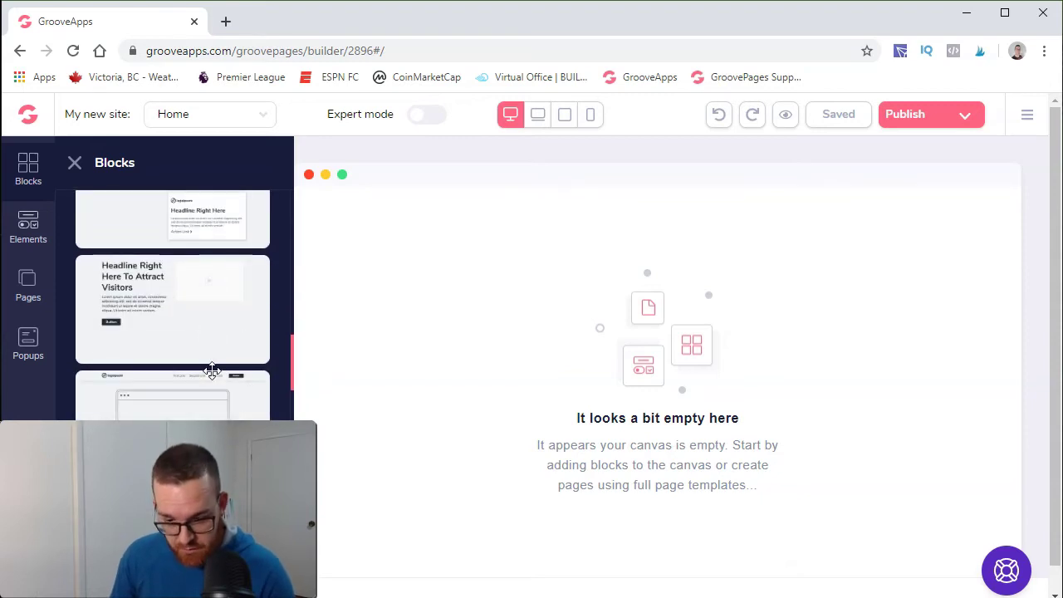
{"action": "scroll", "coordinate": [212, 371], "scroll_direction": "down", "scroll_amount": 1}
{"action": "left_click_drag", "start_coordinate": [202, 351], "coordinate": [496, 252]}
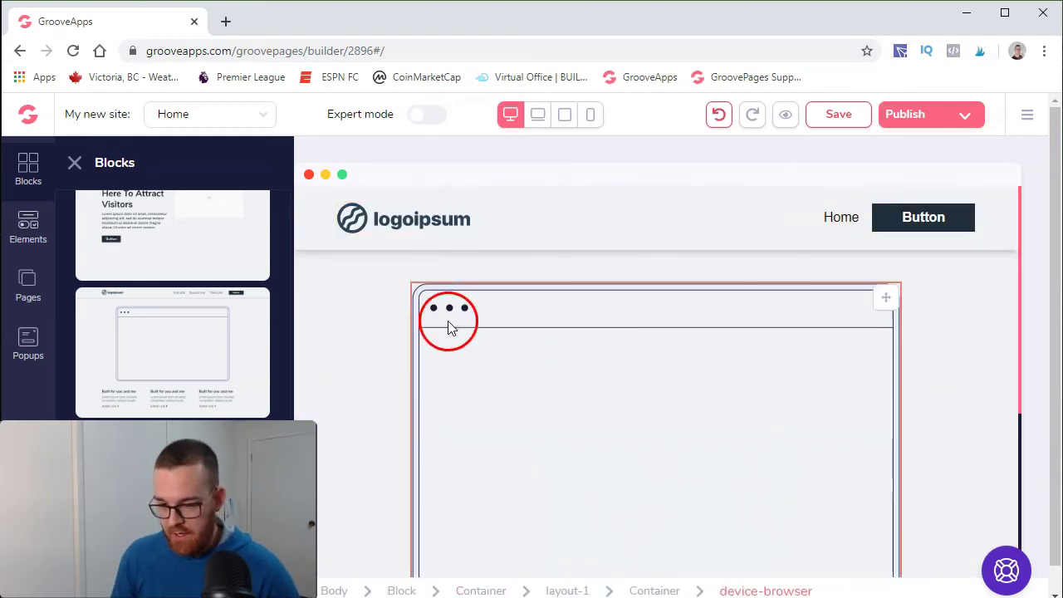
{"action": "scroll", "coordinate": [450, 325], "scroll_direction": "down", "scroll_amount": 3}
{"action": "scroll", "coordinate": [451, 349], "scroll_direction": "down", "scroll_amount": 1}
{"action": "scroll", "coordinate": [373, 349], "scroll_direction": "up", "scroll_amount": 4}
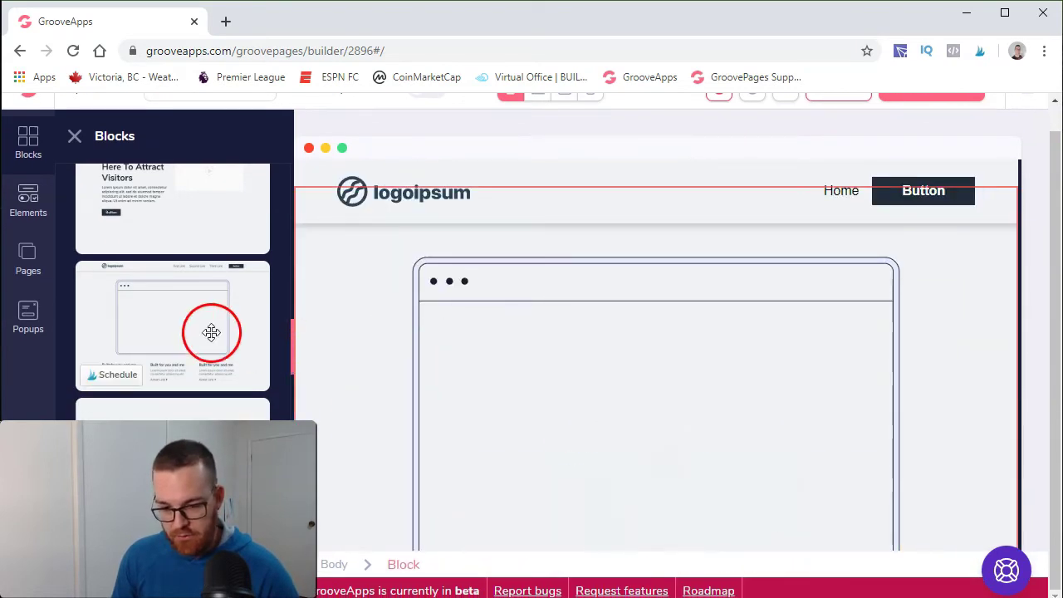
Add the wireframe testimonial block with three large avatars in columns below the browser mockup block.
{"action": "left_click", "coordinate": [39, 268]}
{"action": "left_click", "coordinate": [23, 224]}
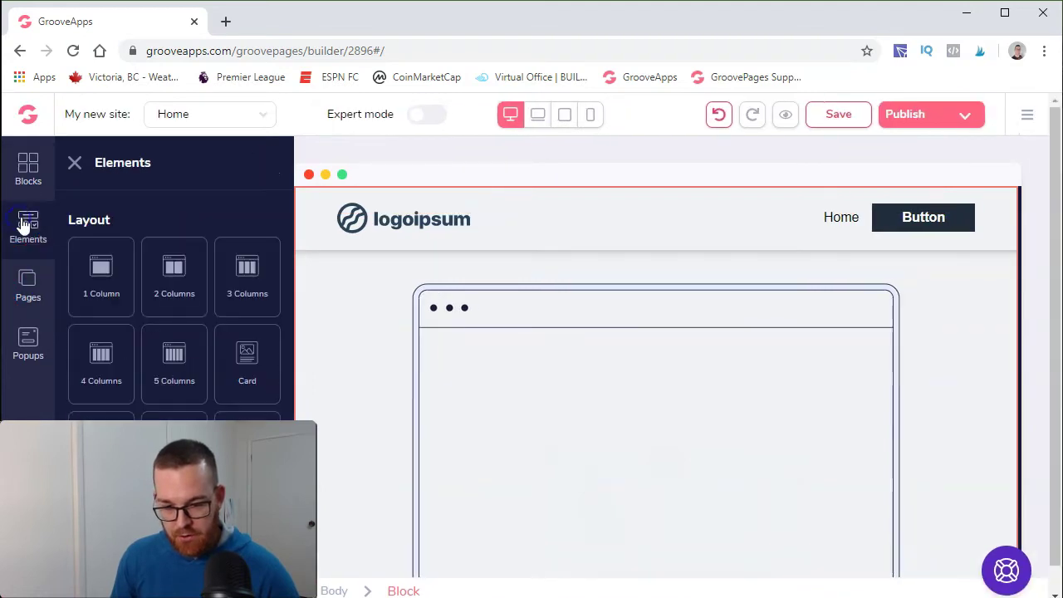
{"action": "left_click", "coordinate": [42, 183]}
{"action": "scroll", "coordinate": [187, 310], "scroll_direction": "down", "scroll_amount": 3}
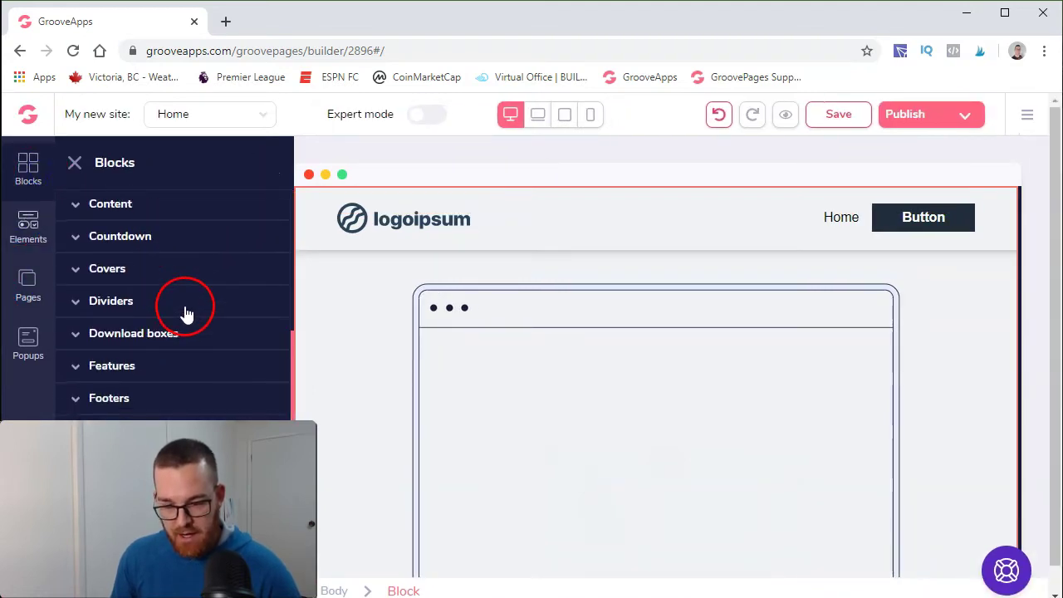
{"action": "scroll", "coordinate": [176, 305], "scroll_direction": "down", "scroll_amount": 2}
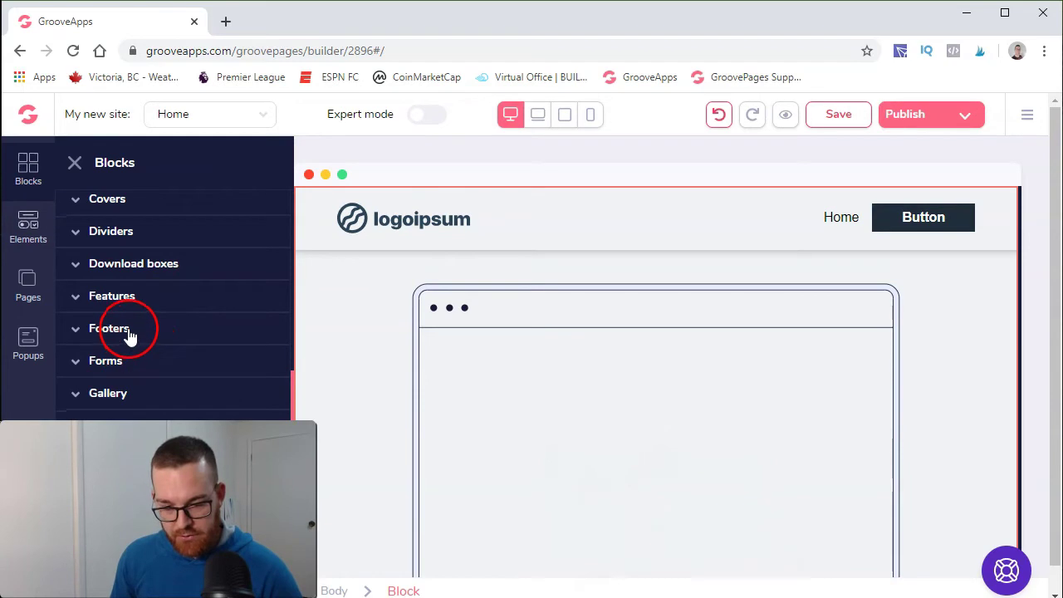
{"action": "scroll", "coordinate": [164, 380], "scroll_direction": "down", "scroll_amount": 2}
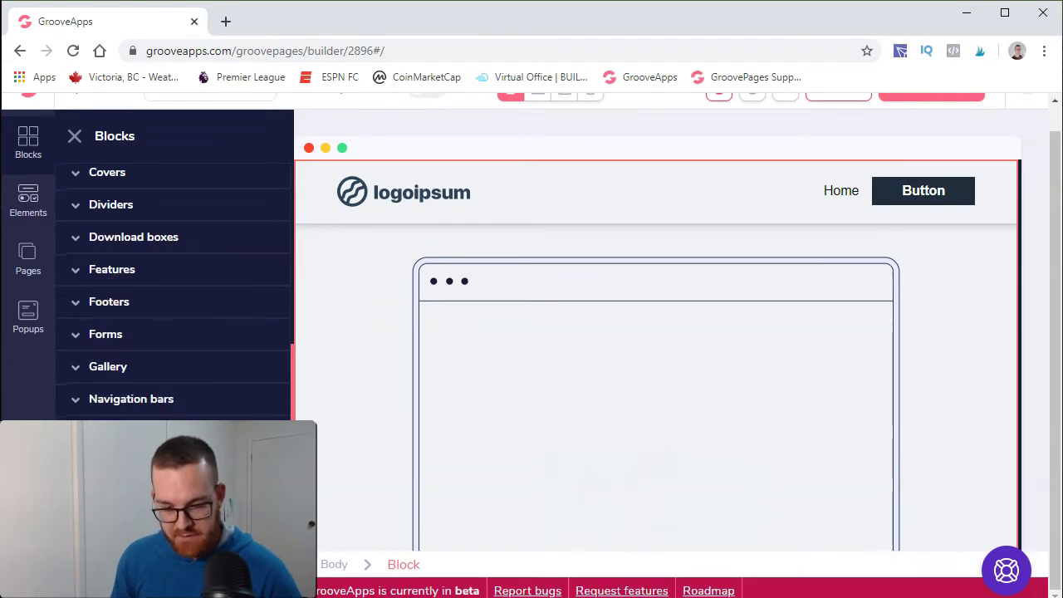
{"action": "scroll", "coordinate": [584, 376], "scroll_direction": "down", "scroll_amount": 5}
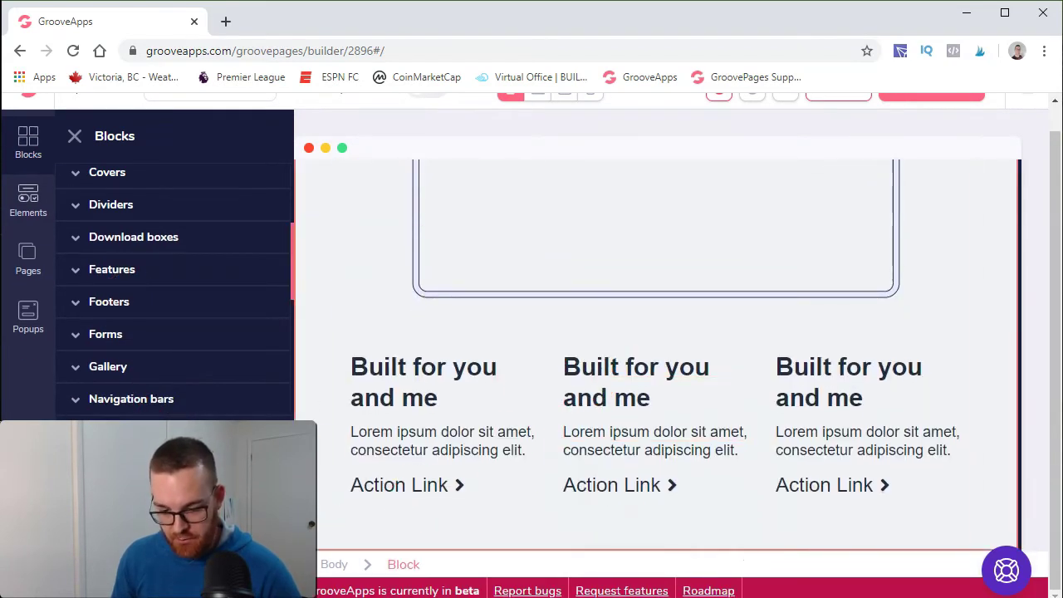
{"action": "scroll", "coordinate": [249, 398], "scroll_direction": "down", "scroll_amount": 5}
{"action": "left_click_drag", "start_coordinate": [209, 340], "coordinate": [483, 483]}
{"action": "scroll", "coordinate": [481, 481], "scroll_direction": "up", "scroll_amount": 6}
{"action": "left_click", "coordinate": [484, 439]}
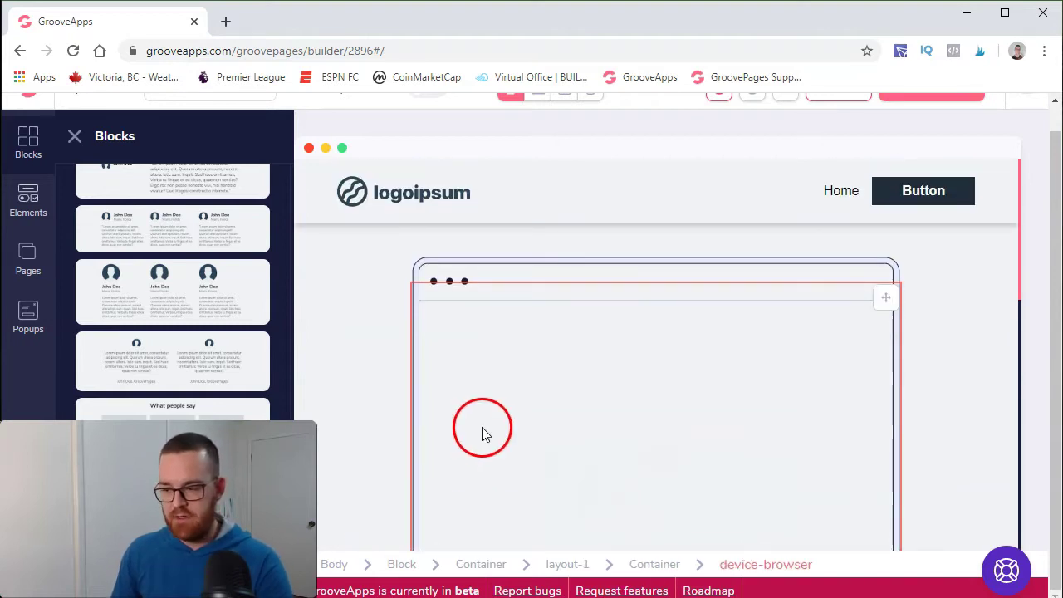
{"action": "scroll", "coordinate": [366, 332], "scroll_direction": "down", "scroll_amount": 8}
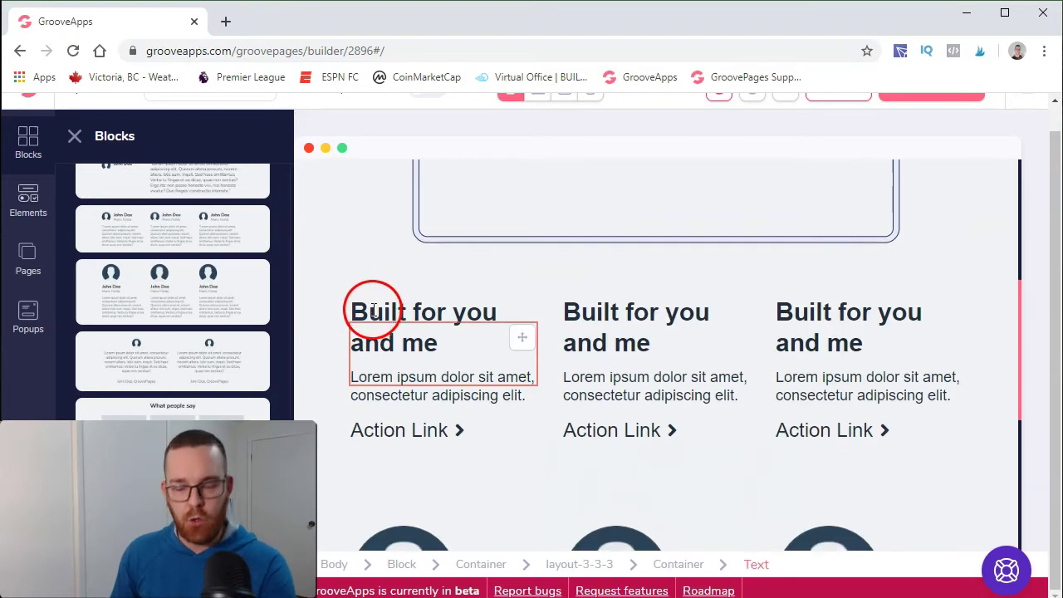
{"action": "scroll", "coordinate": [158, 390], "scroll_direction": "down", "scroll_amount": 3}
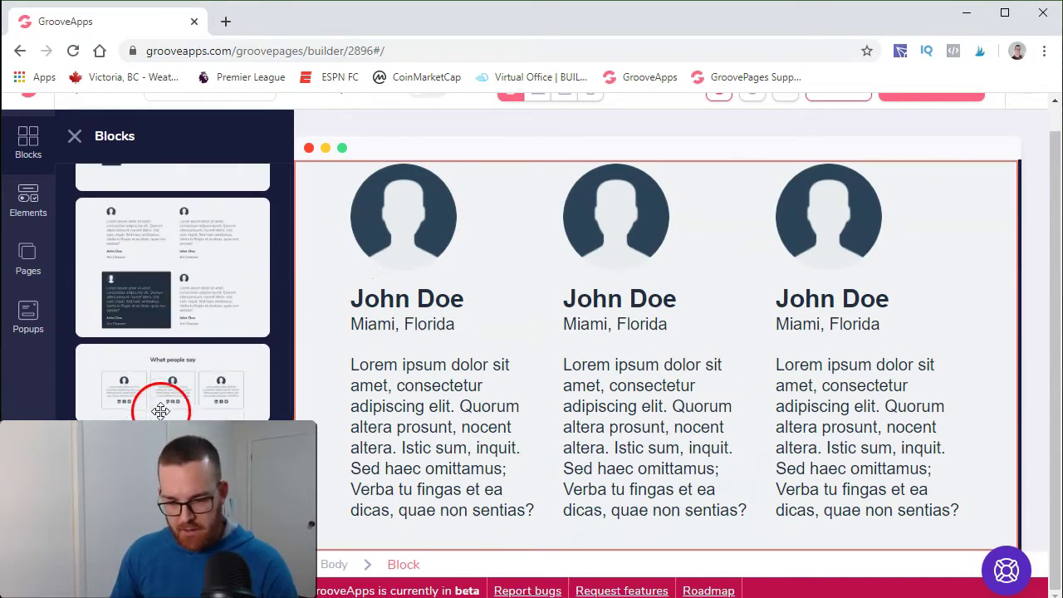
Add the Footers wireframe block with a subscribe field, social icons and text beneath the testimonial block.
{"action": "scroll", "coordinate": [161, 413], "scroll_direction": "up", "scroll_amount": 10}
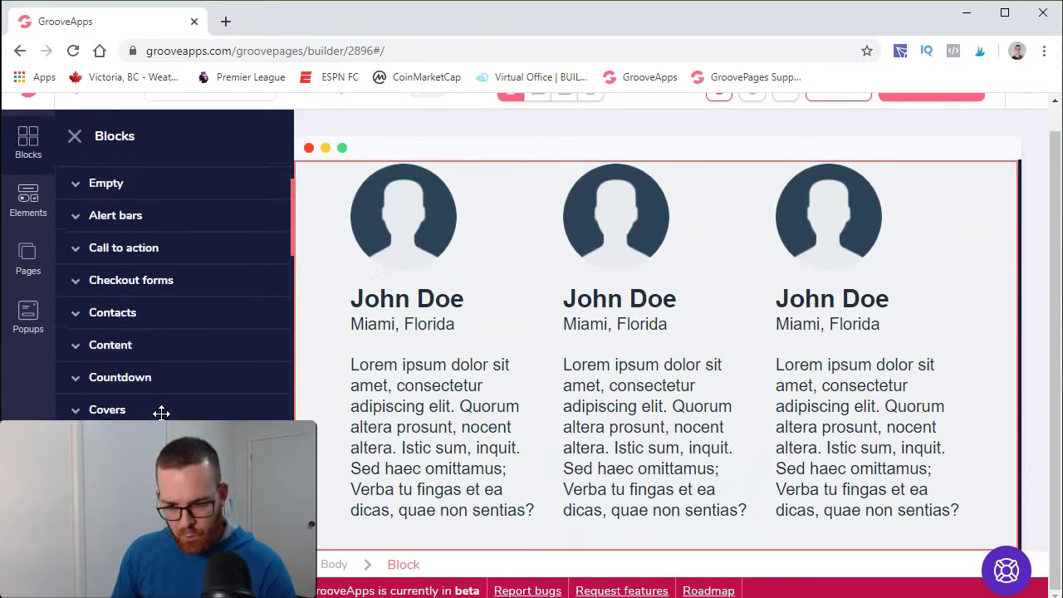
{"action": "scroll", "coordinate": [169, 394], "scroll_direction": "down", "scroll_amount": 3}
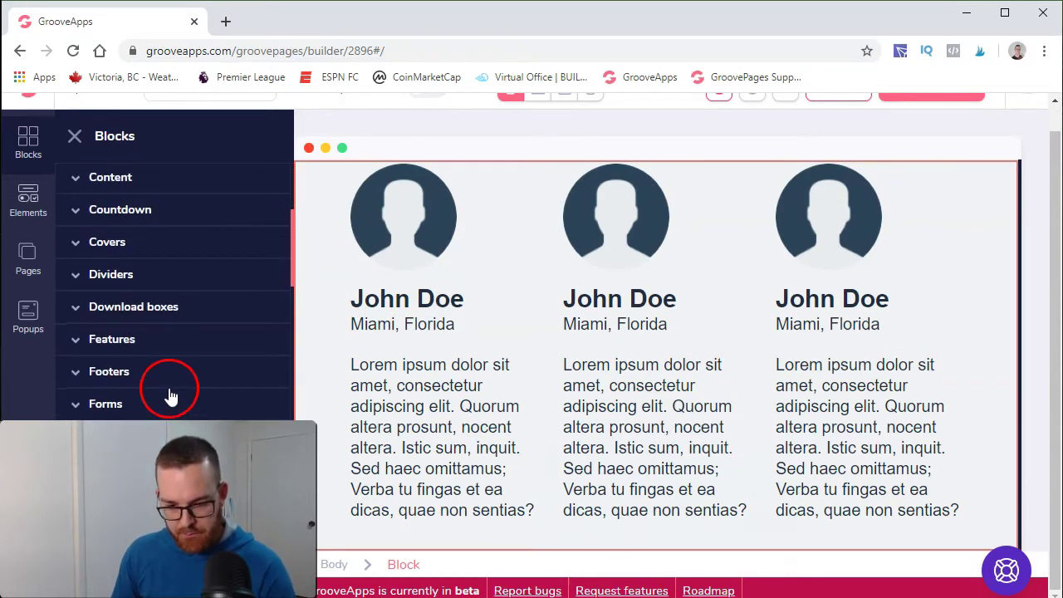
{"action": "left_click", "coordinate": [116, 372]}
{"action": "scroll", "coordinate": [210, 407], "scroll_direction": "down", "scroll_amount": 3}
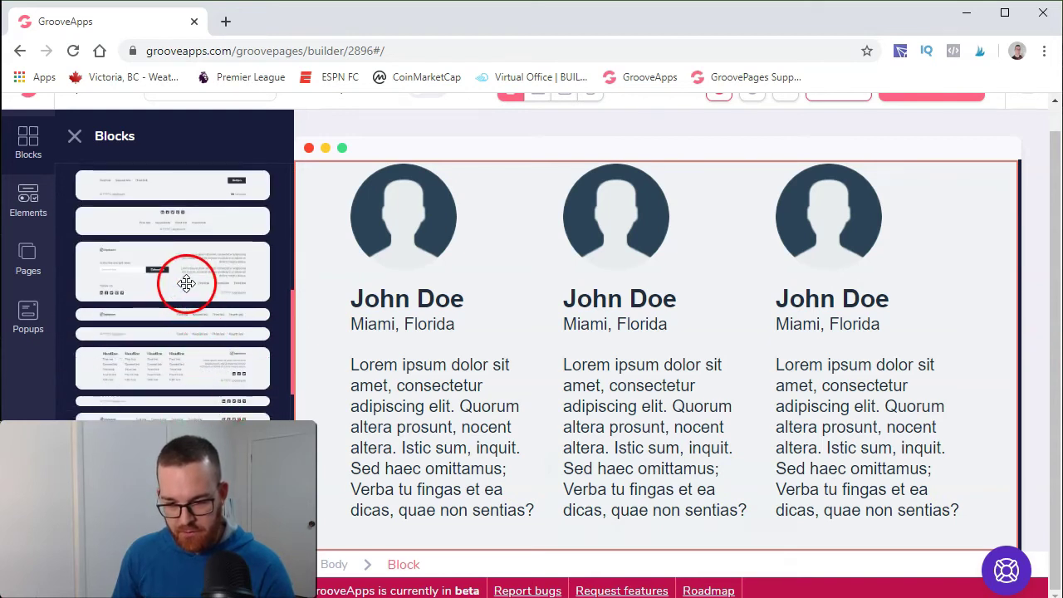
{"action": "left_click_drag", "start_coordinate": [185, 280], "coordinate": [437, 474]}
{"action": "left_click", "coordinate": [428, 455]}
{"action": "scroll", "coordinate": [427, 452], "scroll_direction": "up", "scroll_amount": 15}
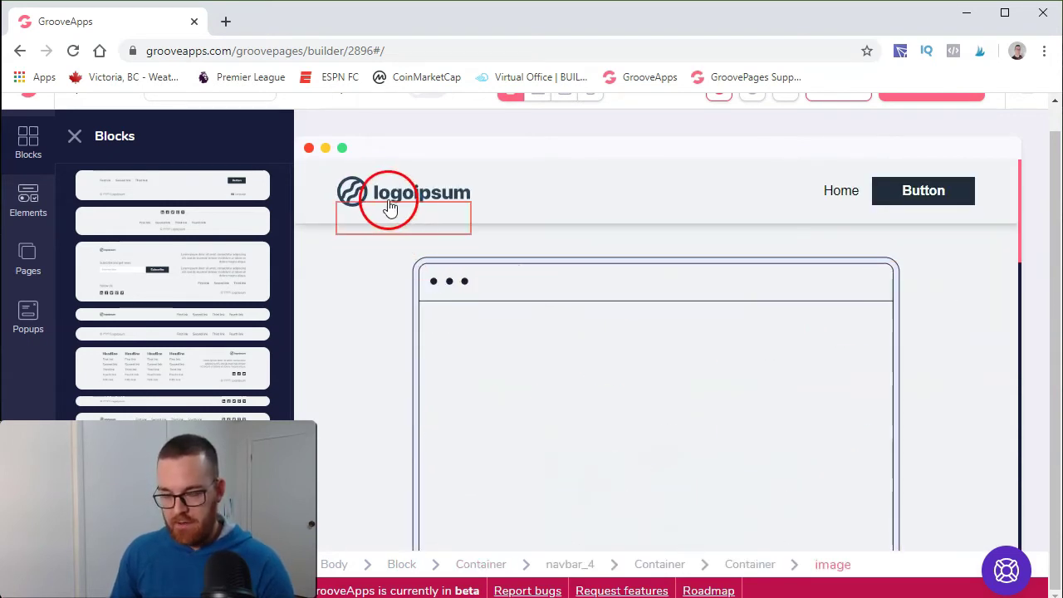
Replace the placeholder logo in the navigation bar with the green and black logo image from My Files in the Image Library.
{"action": "left_click", "coordinate": [467, 183]}
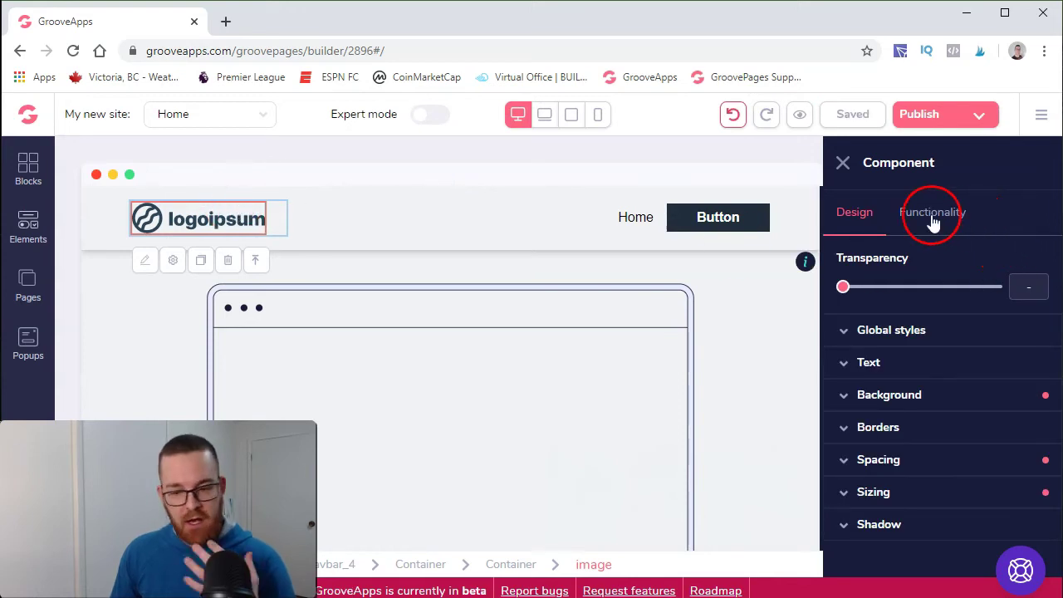
{"action": "left_click", "coordinate": [921, 216]}
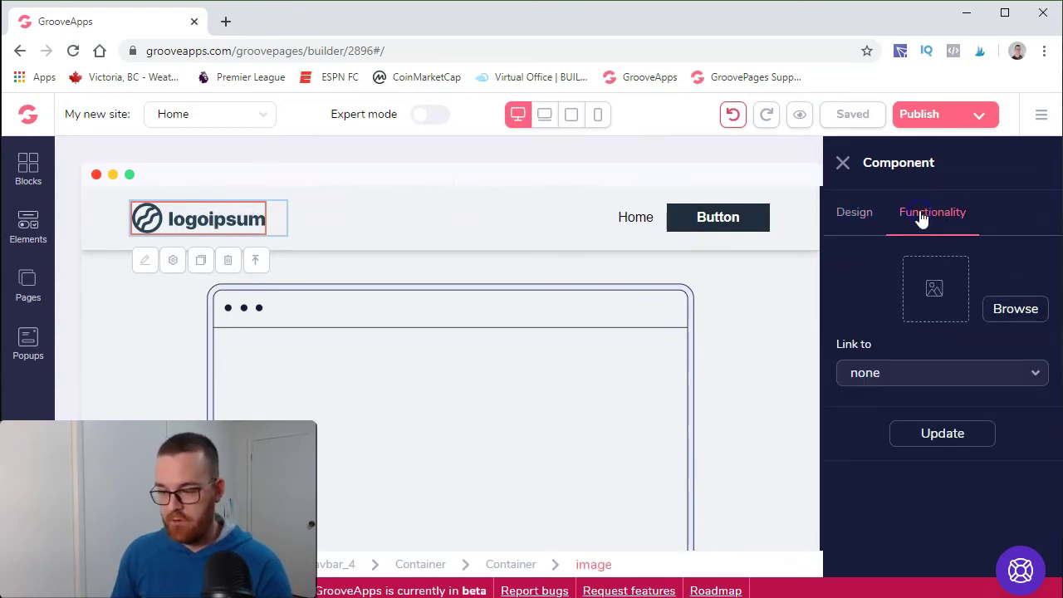
{"action": "left_click", "coordinate": [1006, 309]}
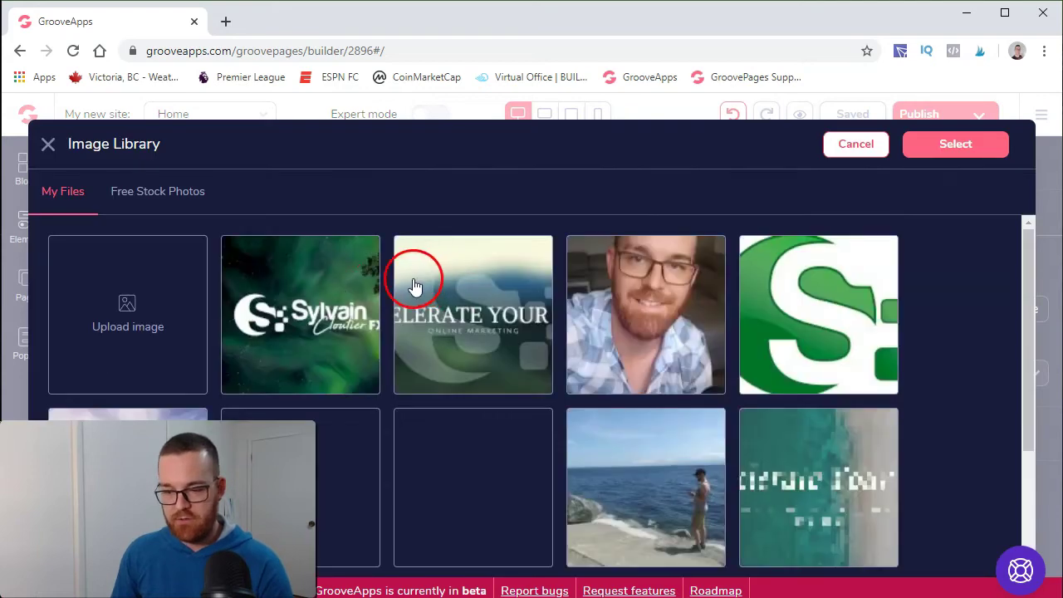
{"action": "scroll", "coordinate": [381, 289], "scroll_direction": "down", "scroll_amount": 2}
{"action": "scroll", "coordinate": [249, 368], "scroll_direction": "up", "scroll_amount": 2}
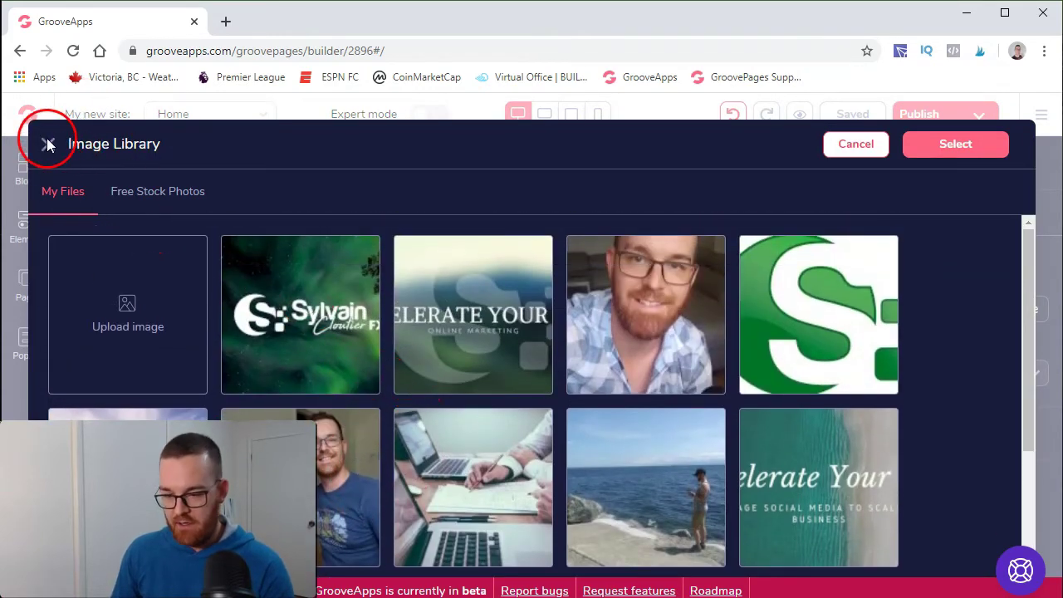
{"action": "scroll", "coordinate": [570, 332], "scroll_direction": "down", "scroll_amount": 2}
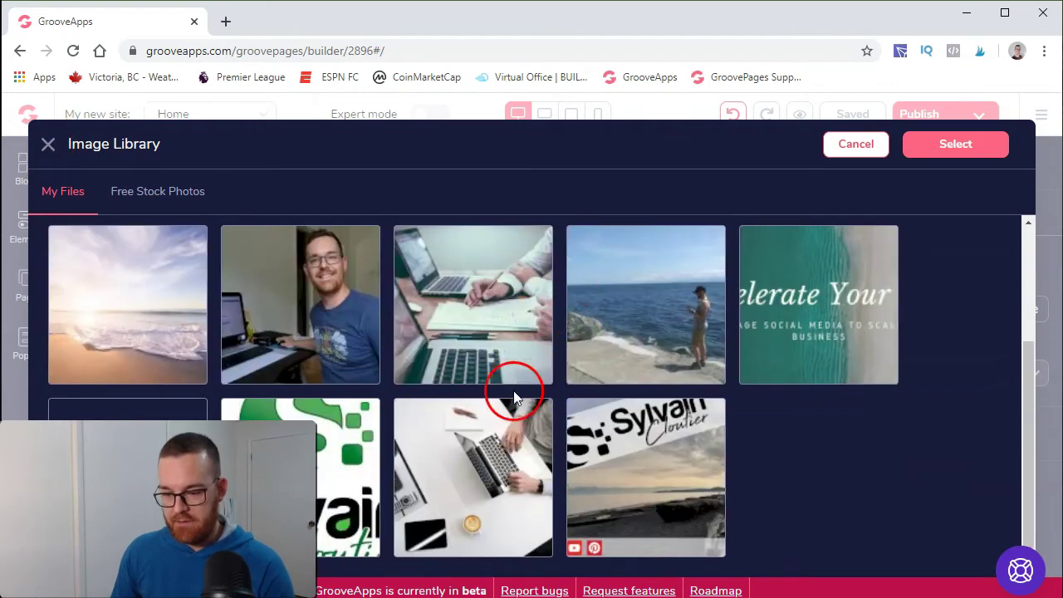
{"action": "left_click", "coordinate": [166, 465]}
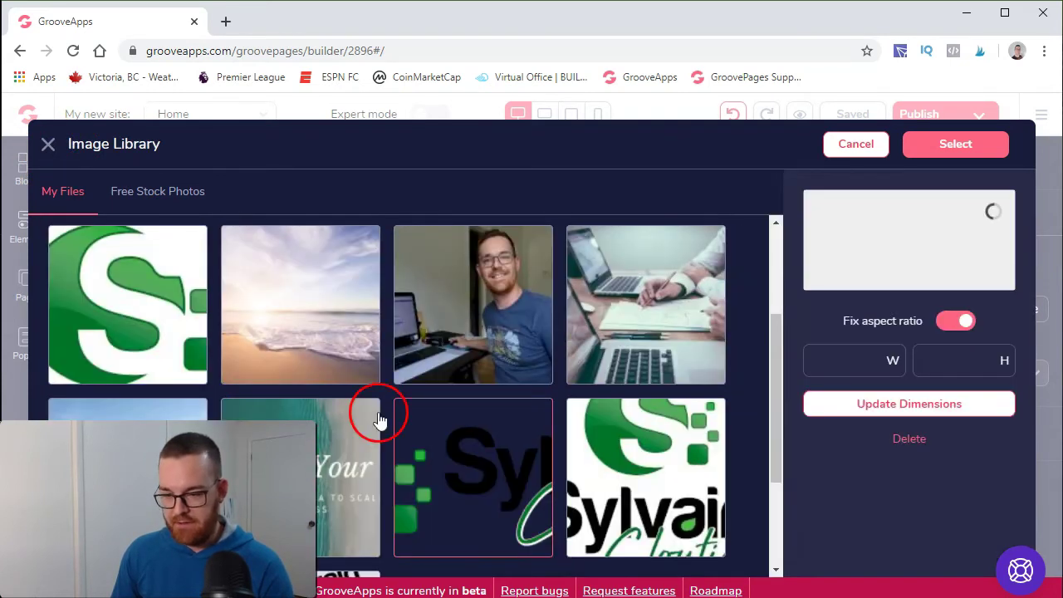
{"action": "left_click", "coordinate": [976, 155]}
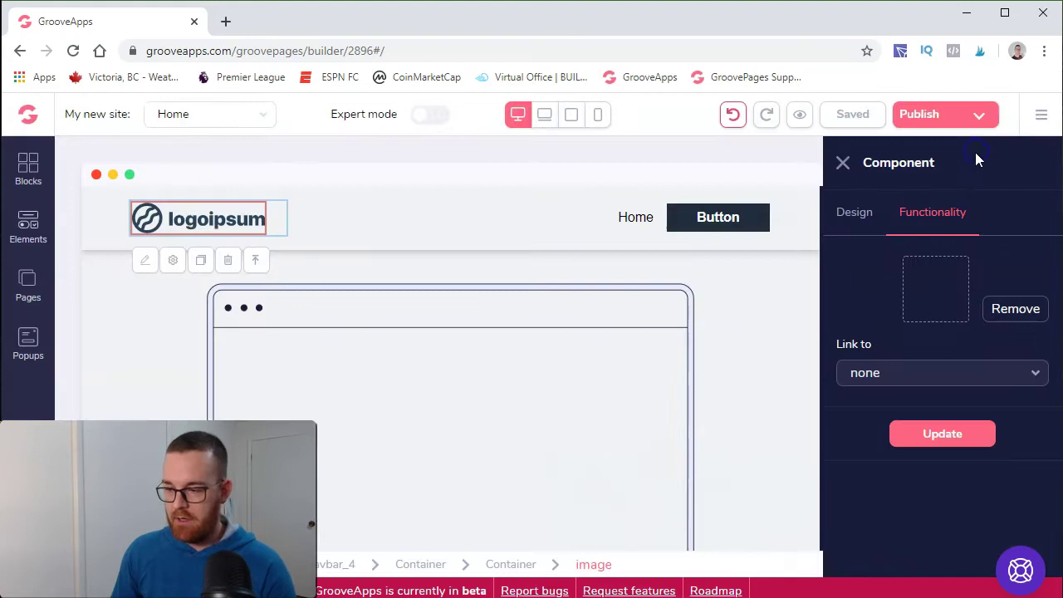
{"action": "left_click", "coordinate": [923, 440]}
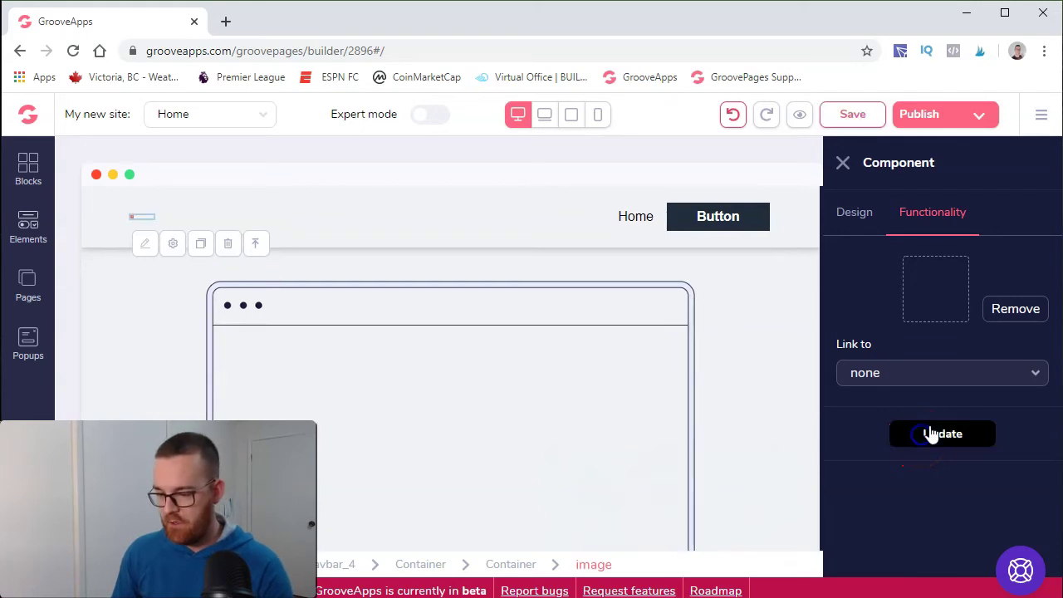
{"action": "left_click", "coordinate": [843, 163]}
Preview the page at mobile size to check the header with the new logo, and return to the desktop view.
{"action": "left_click_drag", "start_coordinate": [335, 328], "coordinate": [469, 164]}
{"action": "left_click", "coordinate": [597, 116]}
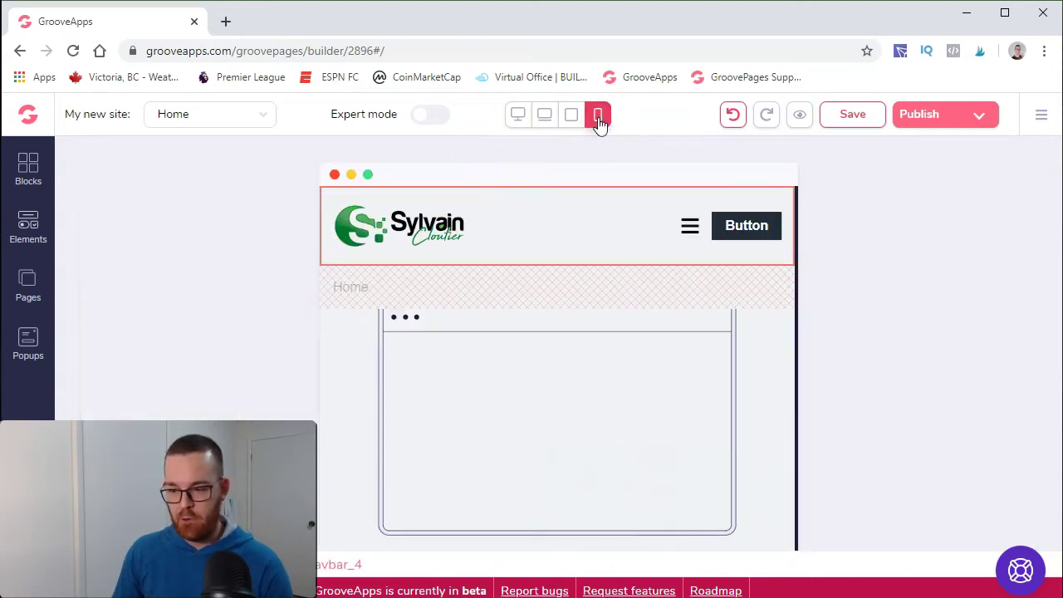
{"action": "left_click", "coordinate": [515, 117]}
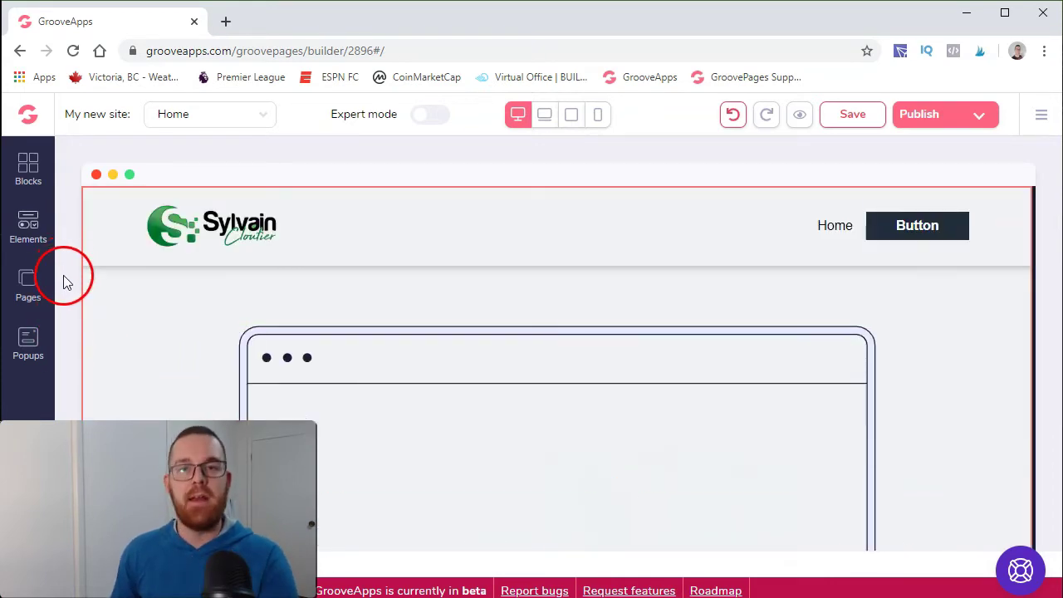
Add a new page to the site's primary navigation from the Blank Canvas template.
{"action": "left_click", "coordinate": [30, 289]}
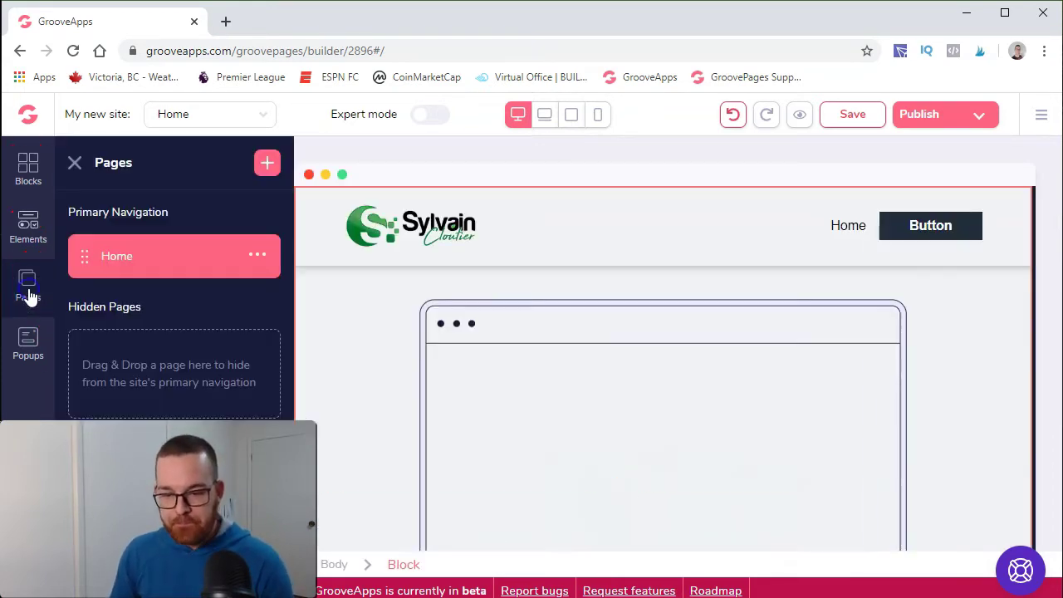
{"action": "left_click", "coordinate": [266, 163]}
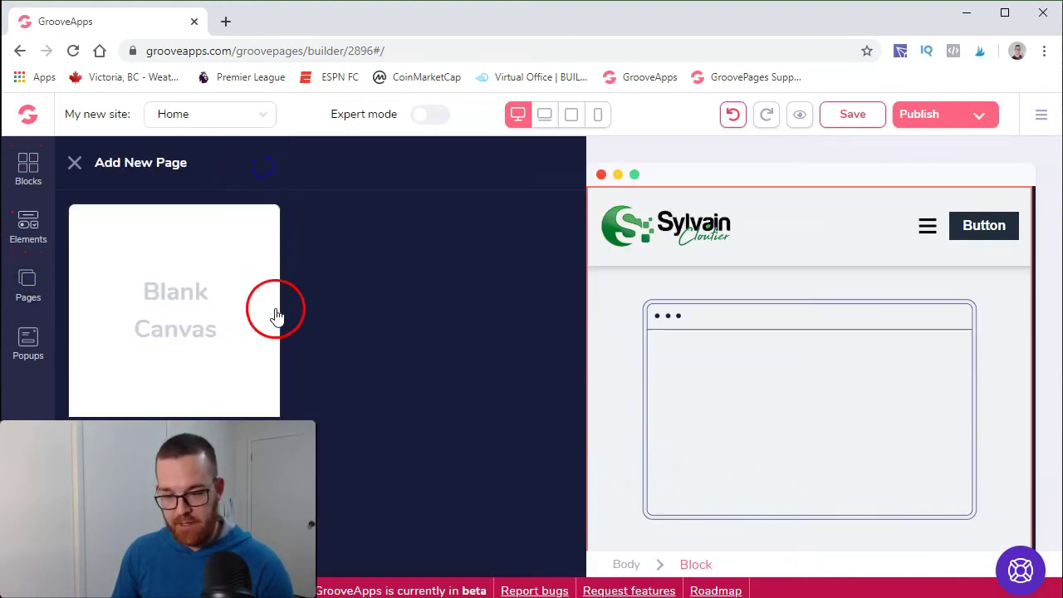
{"action": "left_click", "coordinate": [165, 360]}
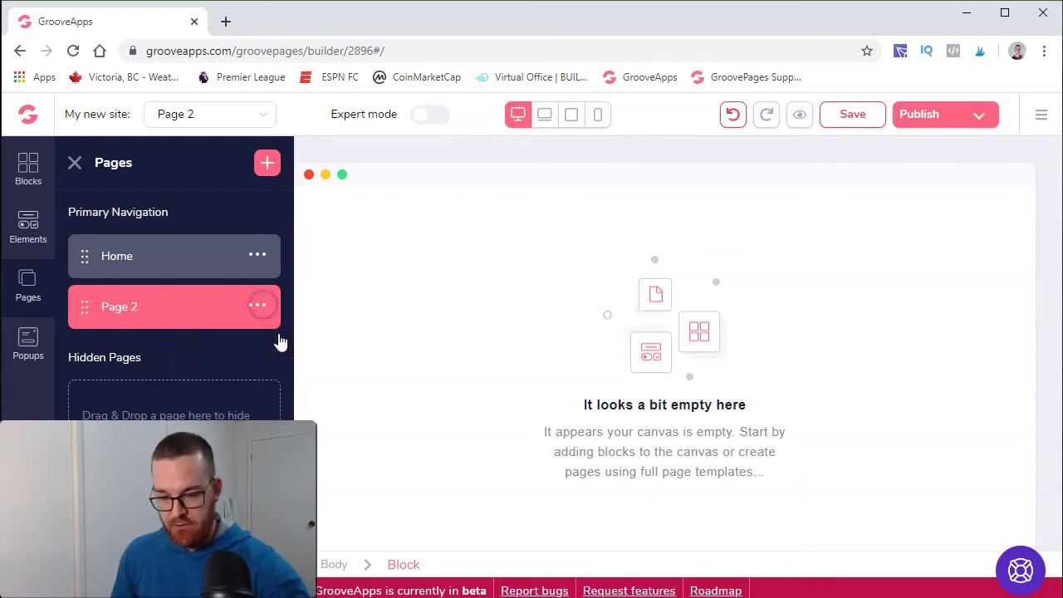
Rename the new blank page as "About me".
{"action": "left_click", "coordinate": [259, 307]}
{"action": "left_click", "coordinate": [105, 406]}
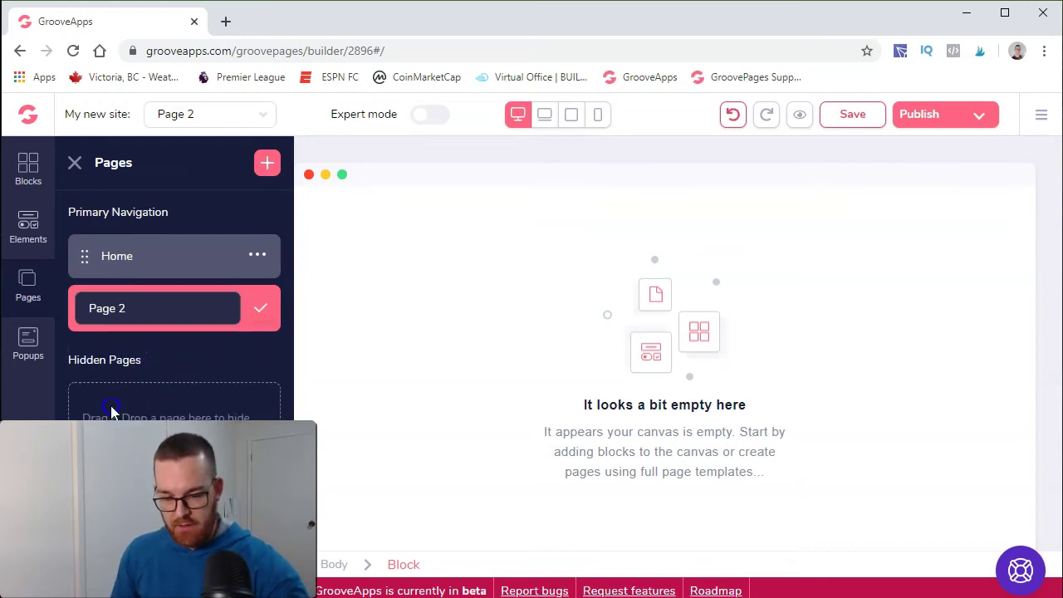
{"action": "left_click", "coordinate": [183, 316]}
{"action": "left_click_drag", "start_coordinate": [183, 316], "coordinate": [83, 308]}
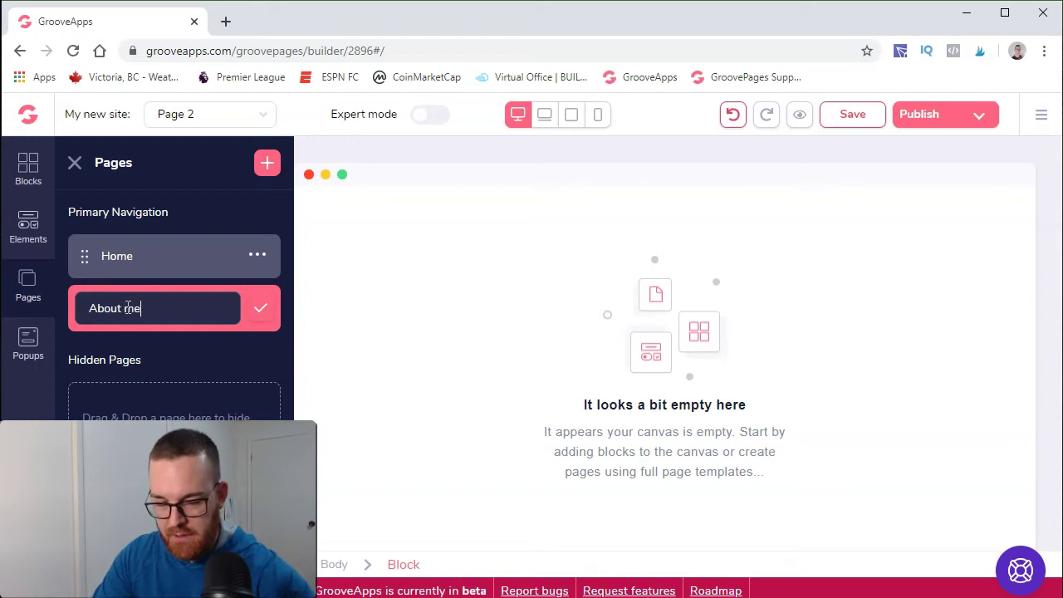
{"action": "type", "text": "About me"}
{"action": "left_click", "coordinate": [259, 308]}
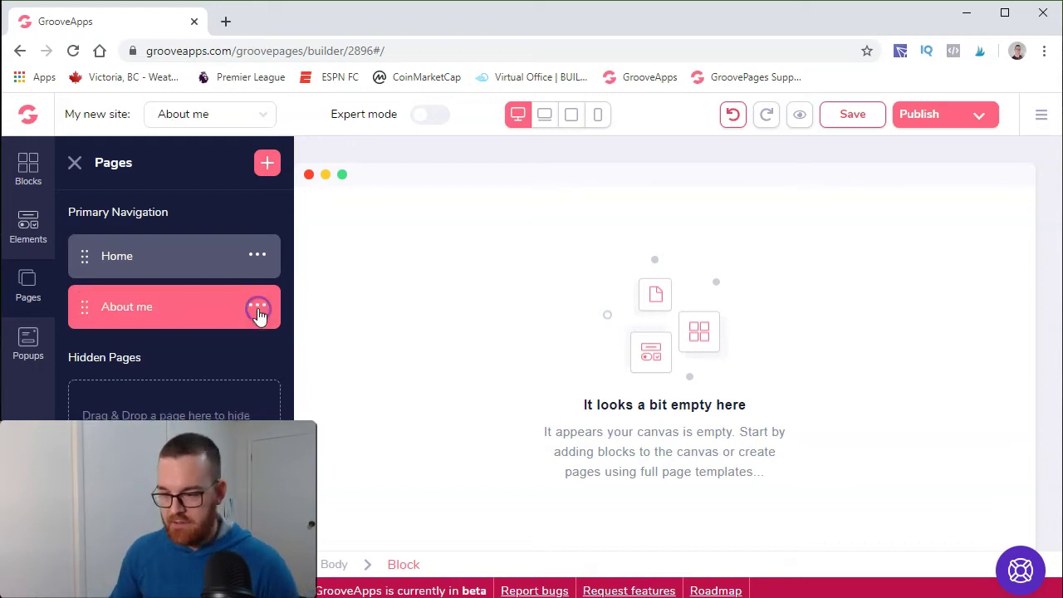
Check the navigation links on the Home page, view the empty About me page, and go back to Home.
{"action": "left_click", "coordinate": [129, 247]}
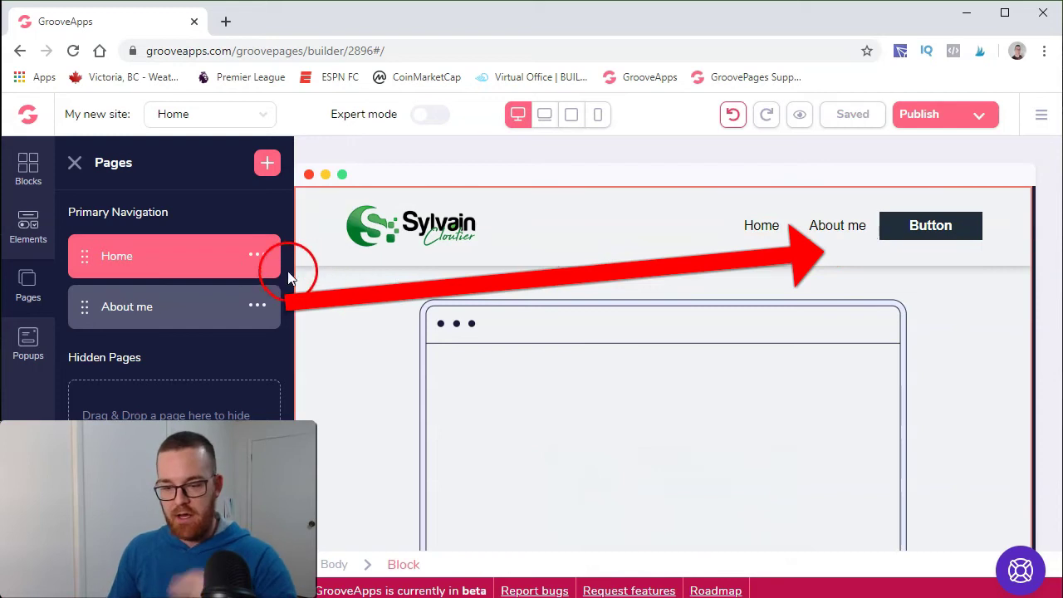
{"action": "left_click", "coordinate": [247, 116]}
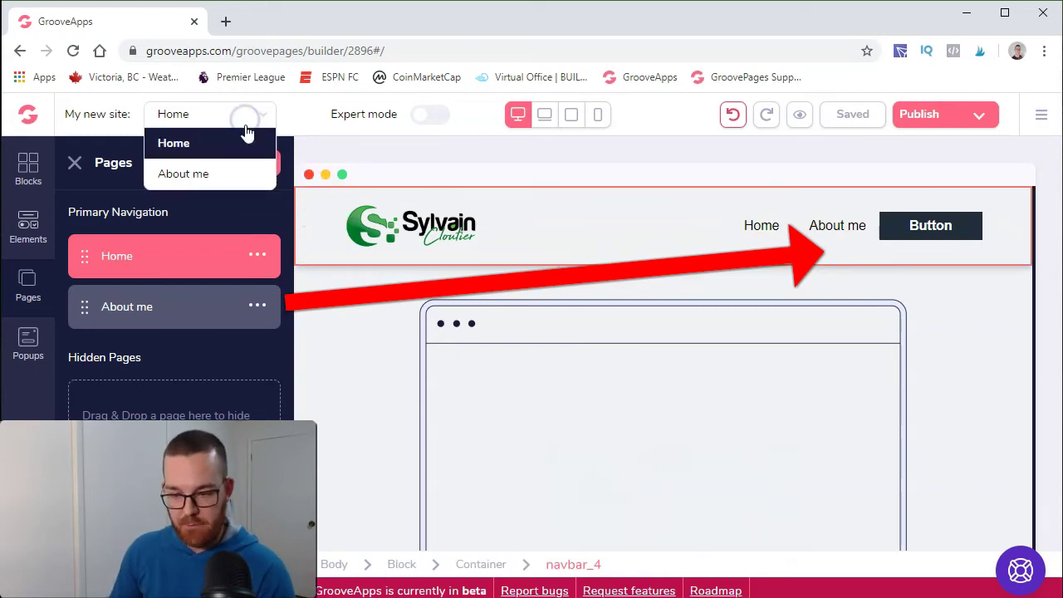
{"action": "left_click", "coordinate": [184, 172]}
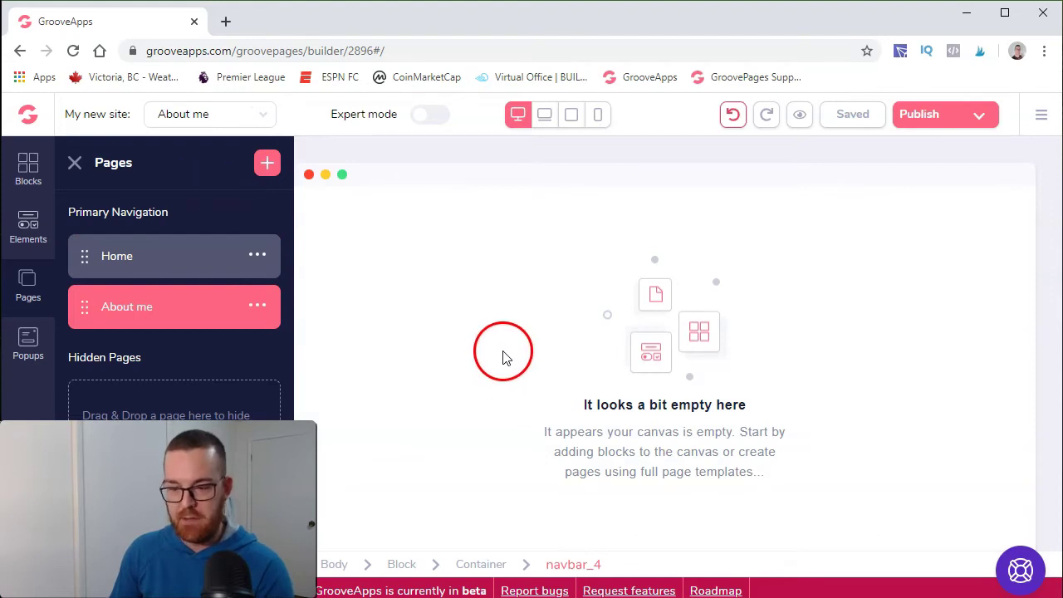
{"action": "left_click", "coordinate": [209, 118]}
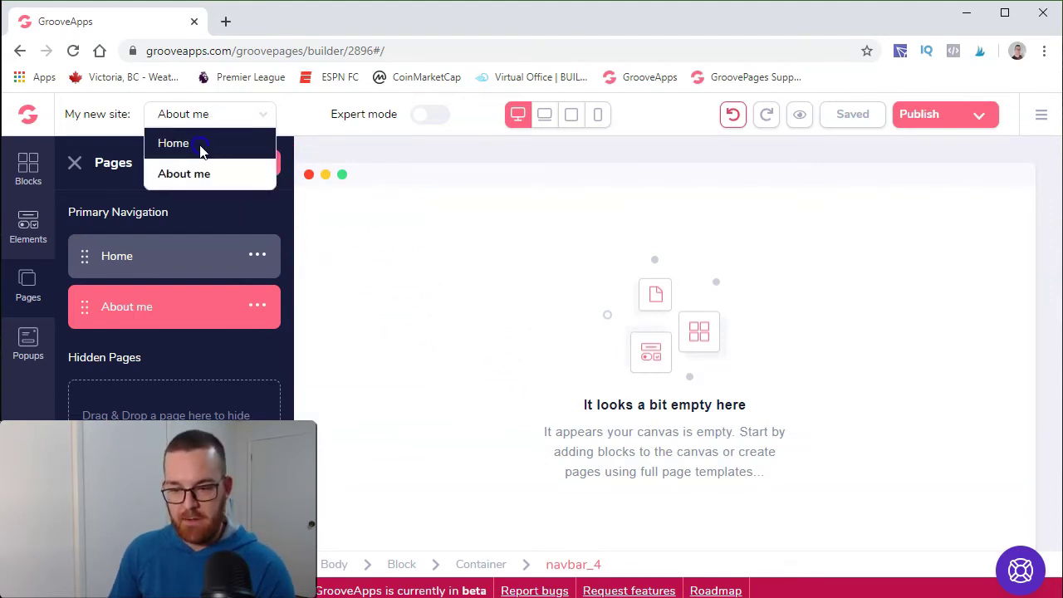
{"action": "left_click", "coordinate": [199, 144]}
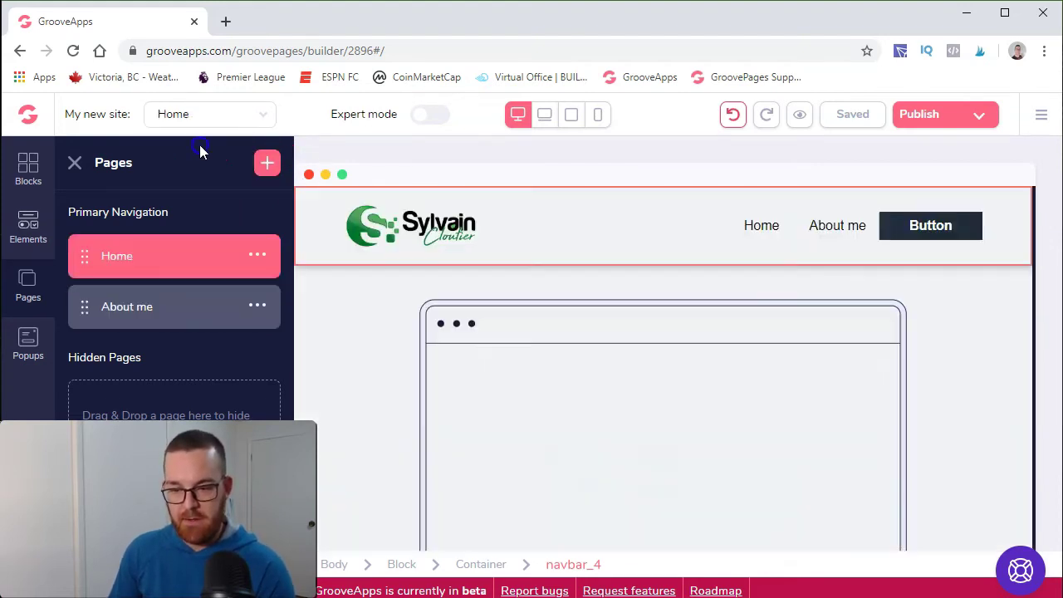
View the site's popups and the option to create one, and close them without adding any.
{"action": "left_click", "coordinate": [77, 164]}
{"action": "left_click", "coordinate": [30, 347]}
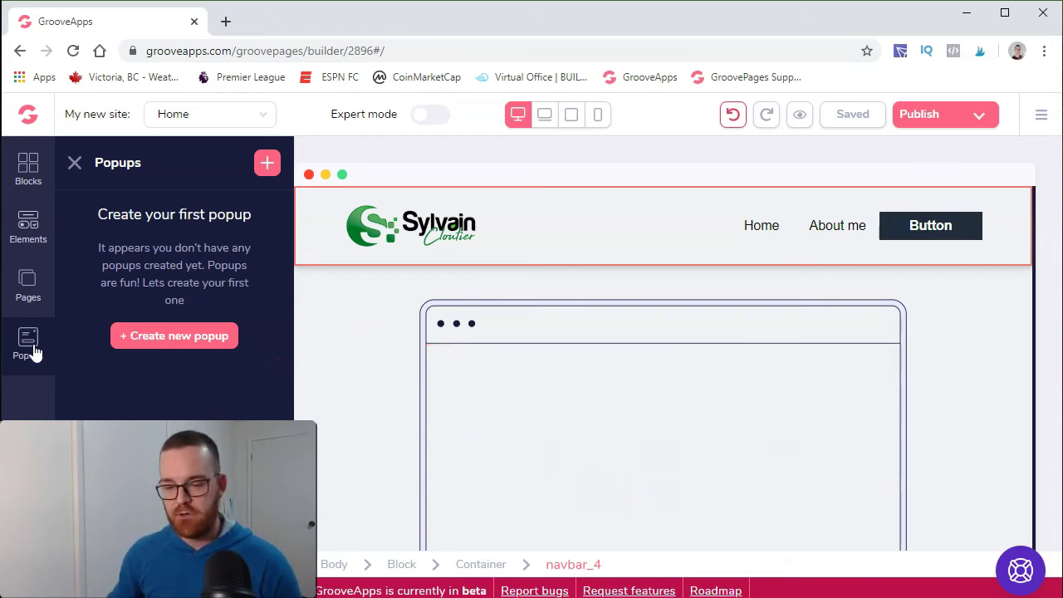
{"action": "left_click", "coordinate": [74, 163]}
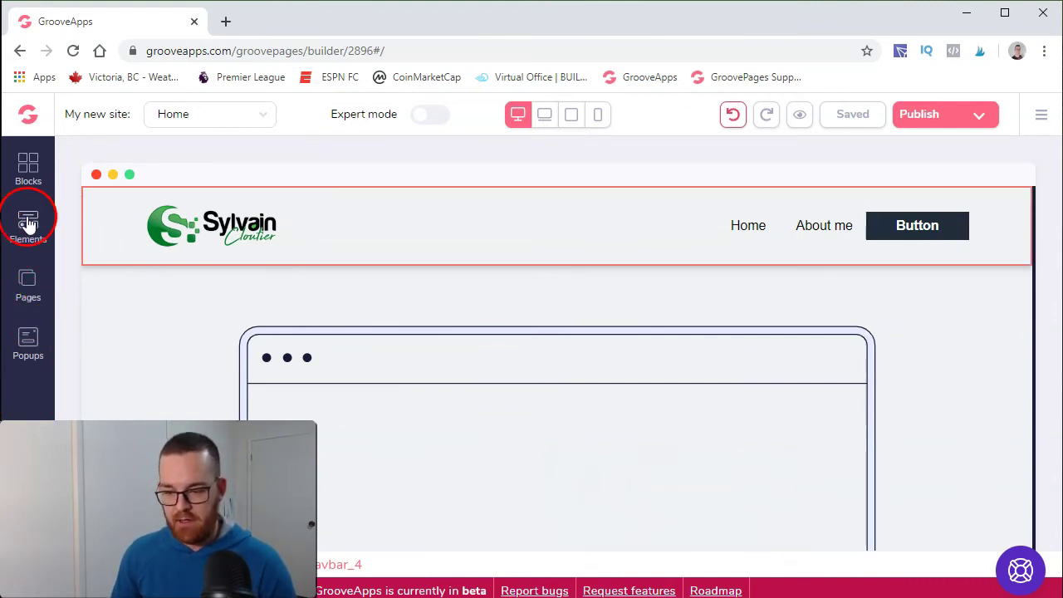
Add the premium Covers block with a code-screen background, a centred logo, headline and button directly above the footer on Home.
{"action": "left_click", "coordinate": [33, 165]}
{"action": "left_click", "coordinate": [187, 214]}
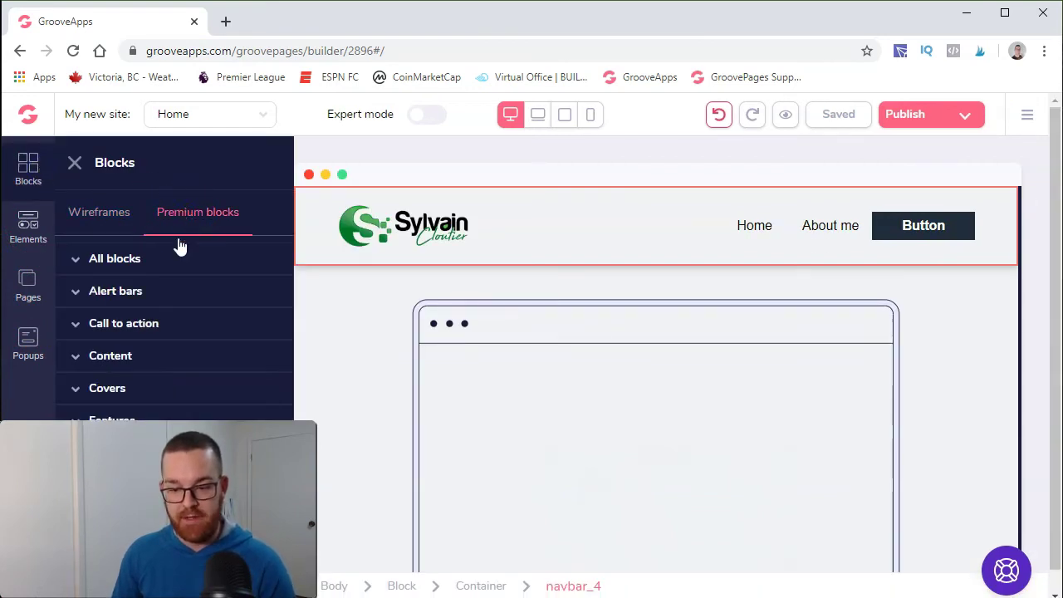
{"action": "scroll", "coordinate": [147, 313], "scroll_direction": "down", "scroll_amount": 1}
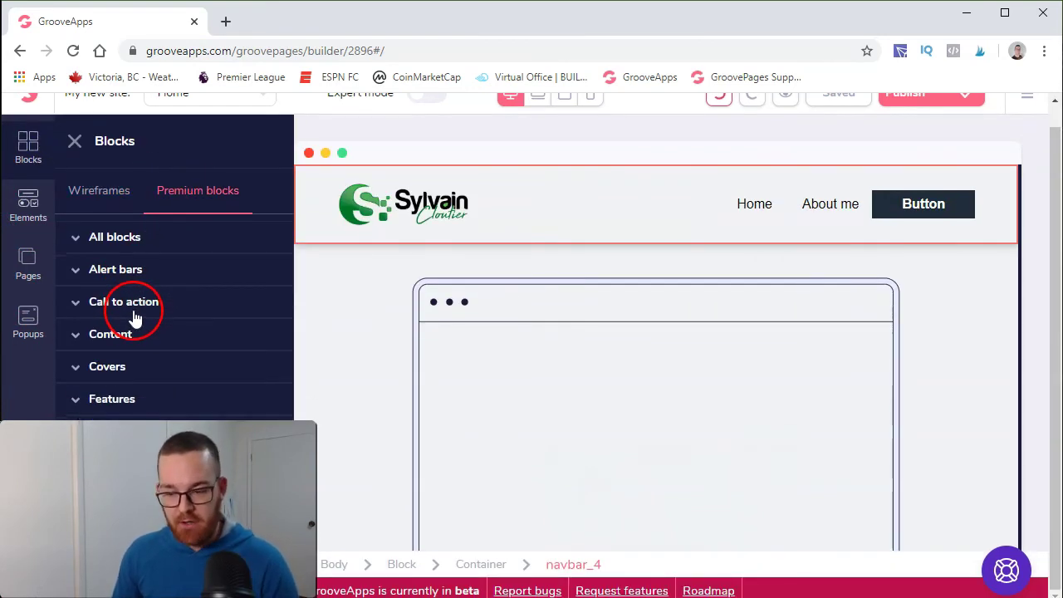
{"action": "scroll", "coordinate": [574, 340], "scroll_direction": "down", "scroll_amount": 5}
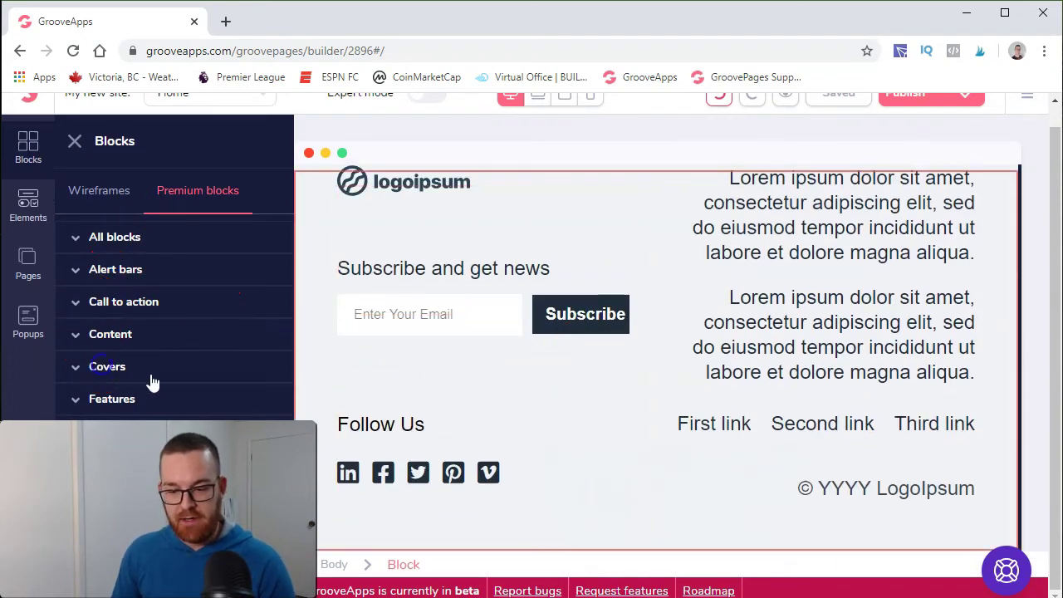
{"action": "left_click", "coordinate": [207, 368]}
{"action": "scroll", "coordinate": [178, 390], "scroll_direction": "down", "scroll_amount": 5}
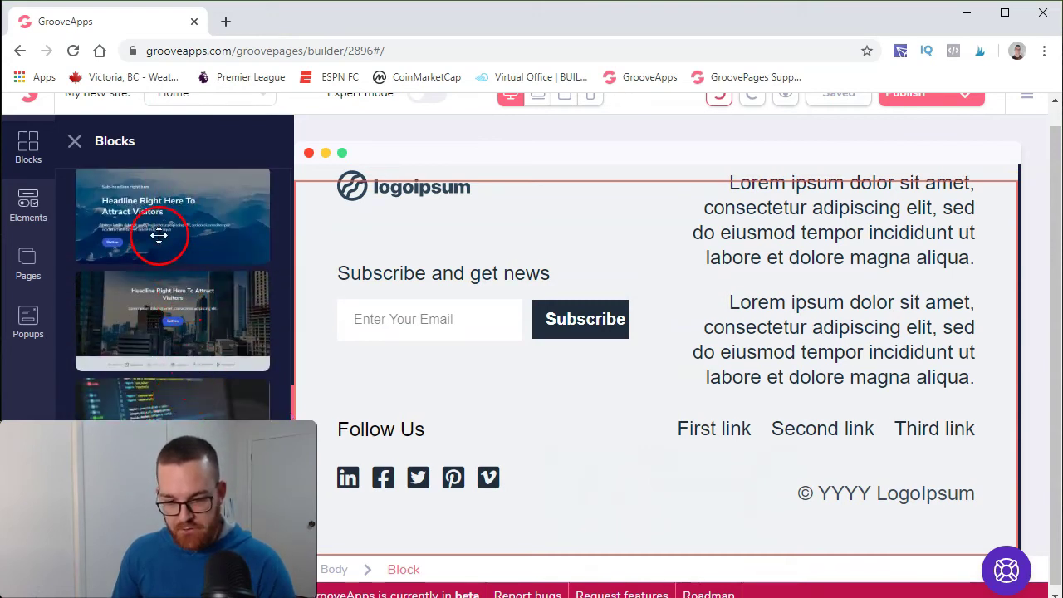
{"action": "left_click_drag", "start_coordinate": [172, 216], "coordinate": [589, 420]}
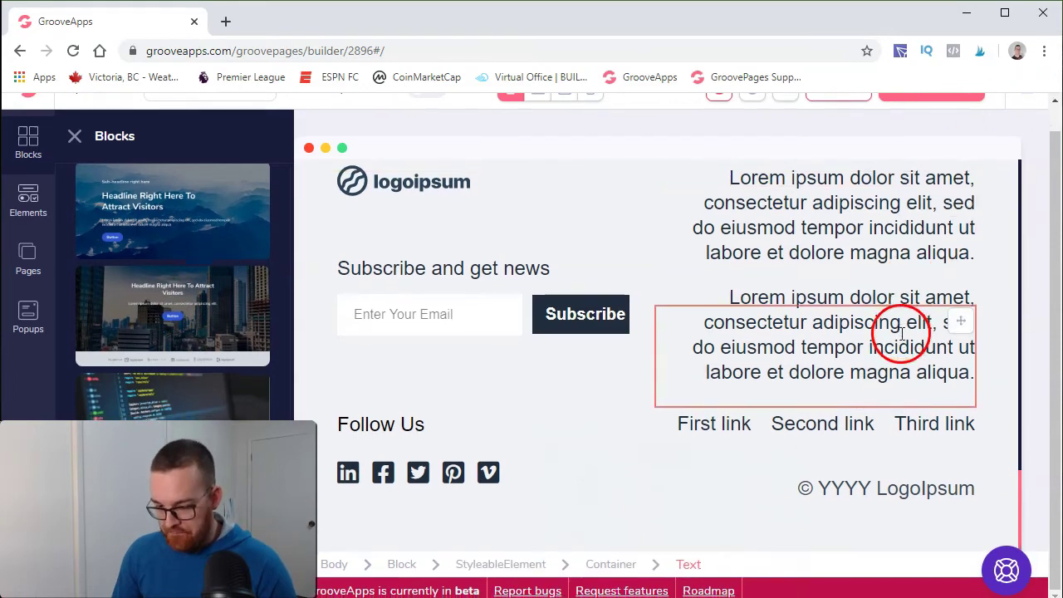
Move the code-background cover block to the end of the page, beneath the footer.
{"action": "scroll", "coordinate": [892, 384], "scroll_direction": "up", "scroll_amount": 6}
{"action": "scroll", "coordinate": [891, 386], "scroll_direction": "down", "scroll_amount": 4}
{"action": "scroll", "coordinate": [917, 366], "scroll_direction": "up", "scroll_amount": 3}
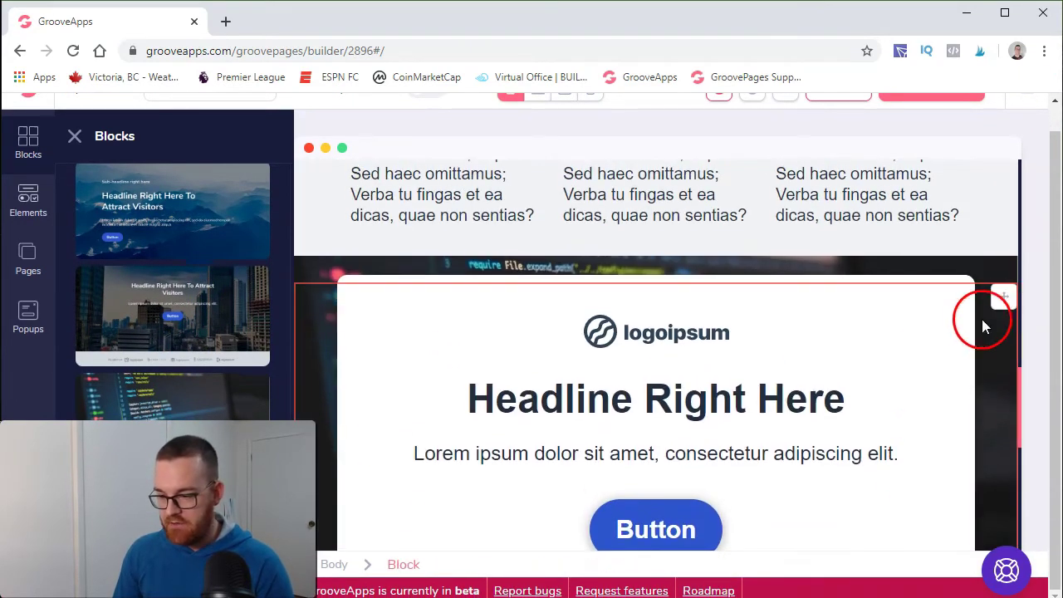
{"action": "scroll", "coordinate": [997, 316], "scroll_direction": "down", "scroll_amount": 2}
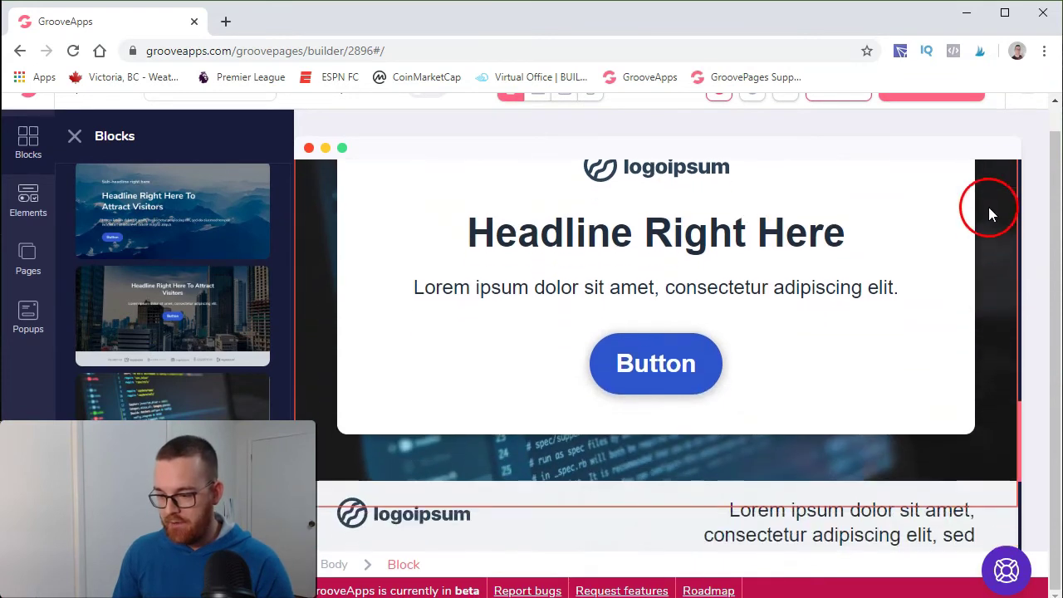
{"action": "scroll", "coordinate": [996, 207], "scroll_direction": "up", "scroll_amount": 1}
{"action": "left_click_drag", "start_coordinate": [1002, 231], "coordinate": [972, 402]}
{"action": "left_click", "coordinate": [913, 344]}
Review the Home page layout from the browser mockup block through to the moved cover block.
{"action": "scroll", "coordinate": [910, 345], "scroll_direction": "up", "scroll_amount": 3}
{"action": "scroll", "coordinate": [910, 342], "scroll_direction": "up", "scroll_amount": 4}
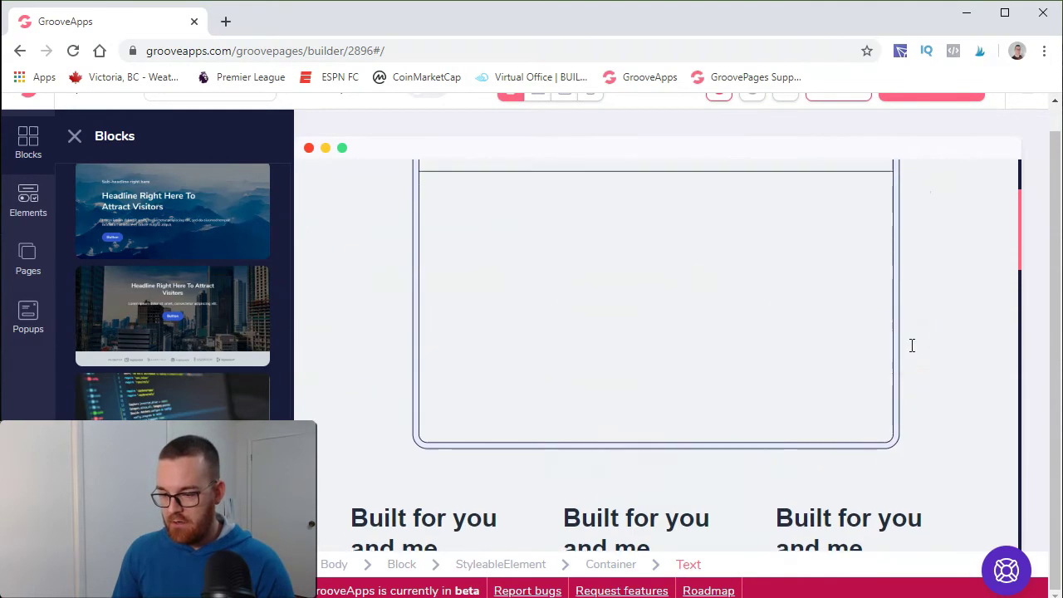
{"action": "scroll", "coordinate": [910, 343], "scroll_direction": "down", "scroll_amount": 6}
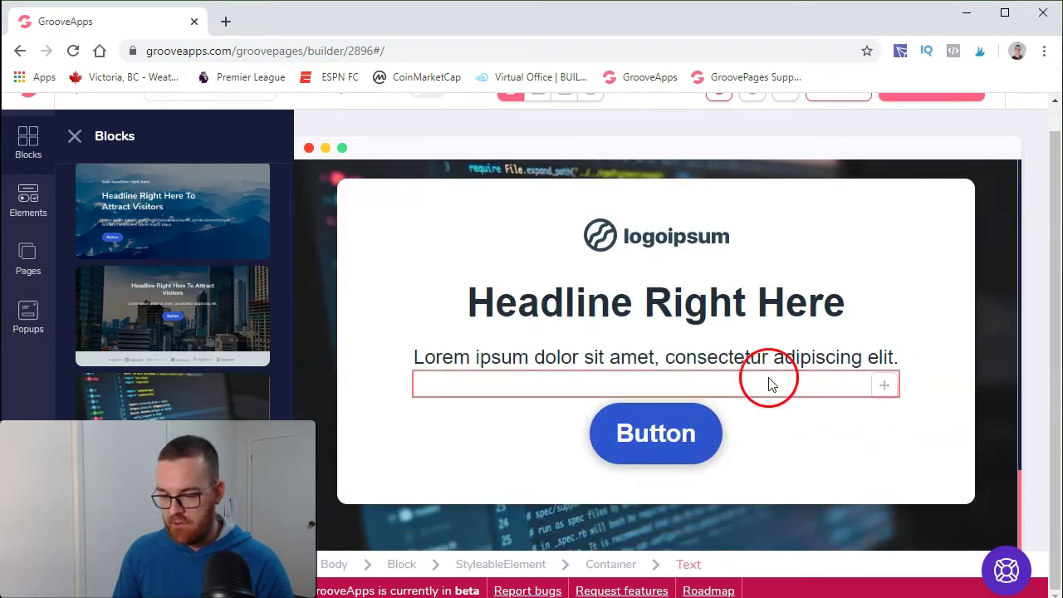
{"action": "scroll", "coordinate": [781, 359], "scroll_direction": "up", "scroll_amount": 4}
{"action": "scroll", "coordinate": [427, 415], "scroll_direction": "down", "scroll_amount": 3}
{"action": "scroll", "coordinate": [422, 440], "scroll_direction": "down", "scroll_amount": 3}
{"action": "scroll", "coordinate": [200, 385], "scroll_direction": "up", "scroll_amount": 1}
{"action": "scroll", "coordinate": [119, 368], "scroll_direction": "up", "scroll_amount": 5}
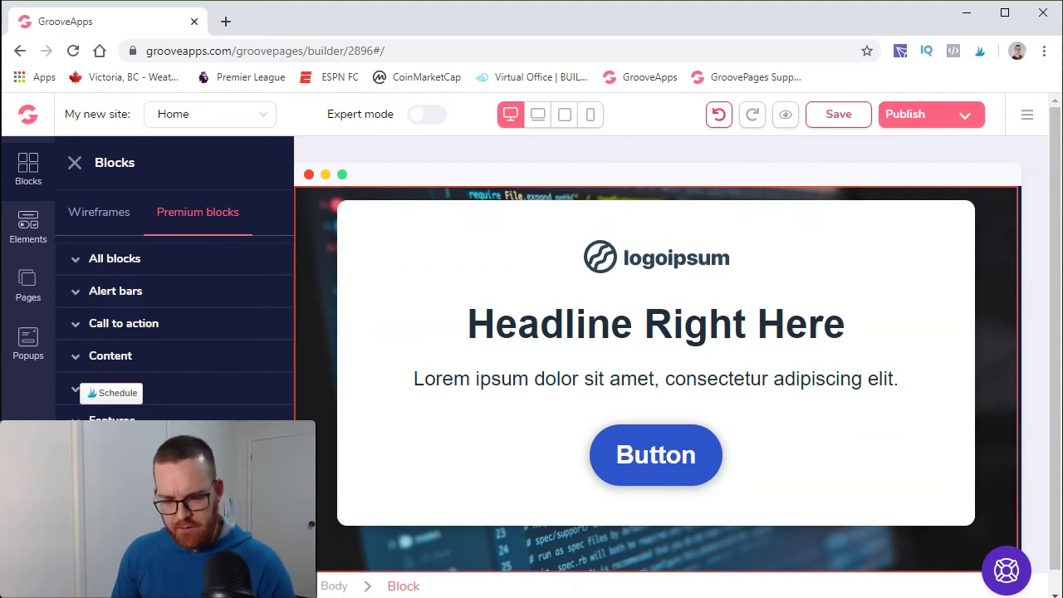
View the list of other Groove apps available to switch to, and close it without switching.
{"action": "left_click", "coordinate": [27, 114]}
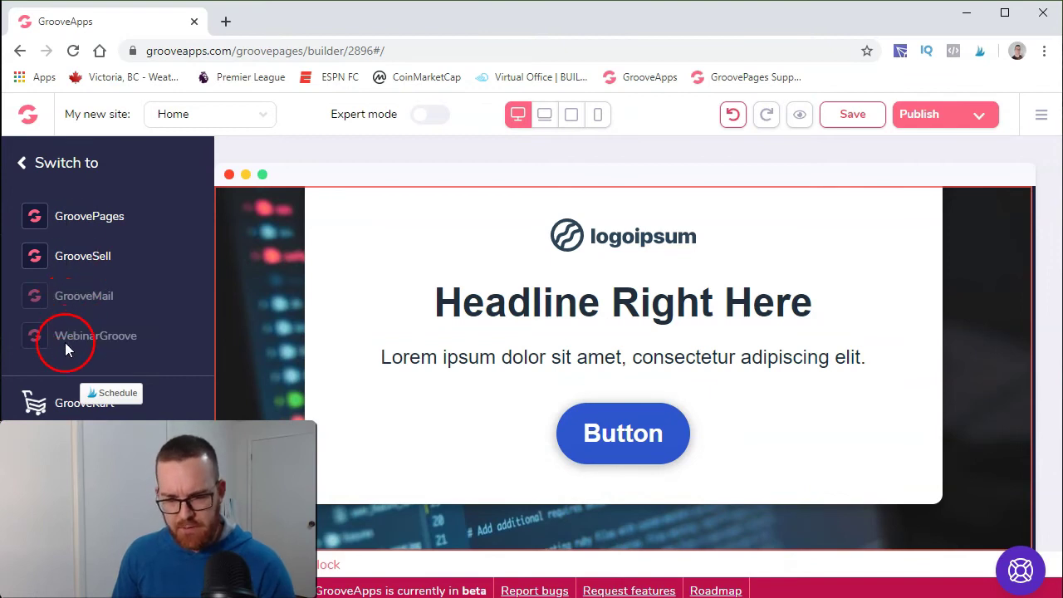
{"action": "left_click", "coordinate": [25, 158]}
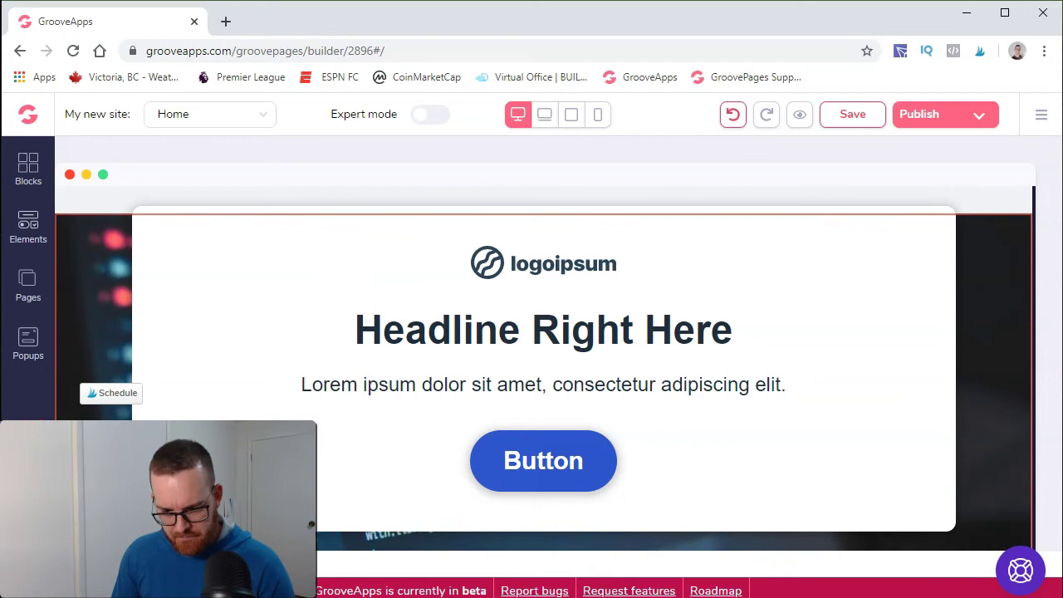
View the list of connected integrations, and exit it without adding one.
{"action": "left_click", "coordinate": [152, 408]}
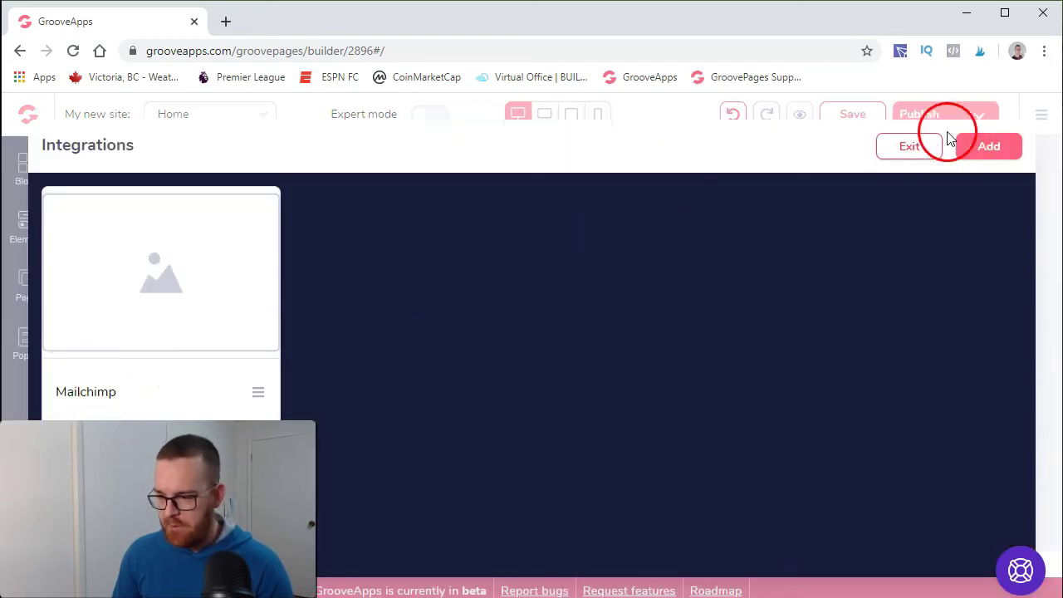
{"action": "left_click", "coordinate": [911, 146]}
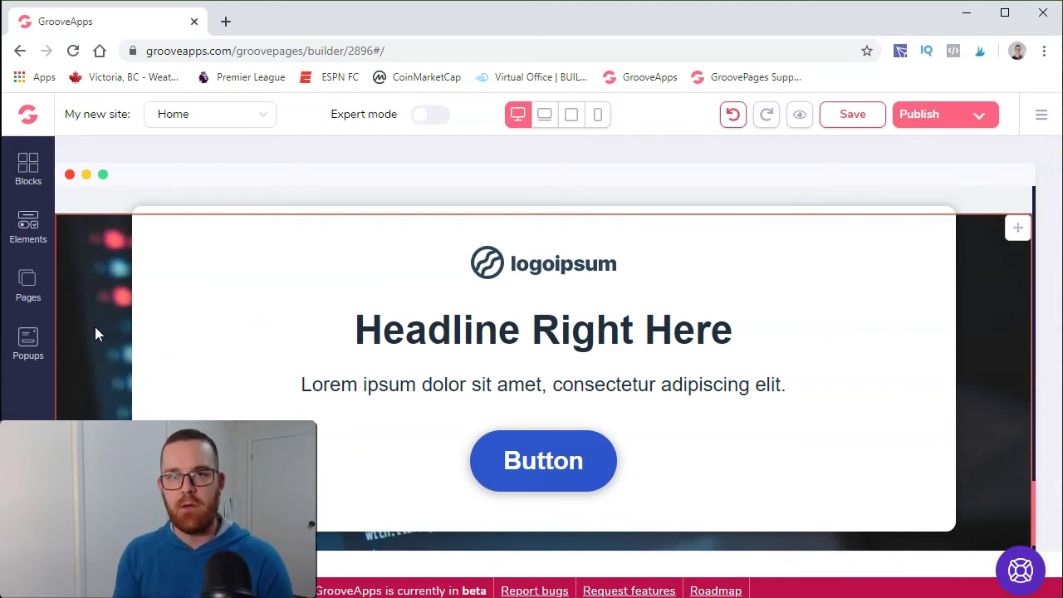
Add a YouTube Video element directly beneath the navigation bar at the start of the Home page.
{"action": "left_click", "coordinate": [53, 407]}
{"action": "scroll", "coordinate": [54, 411], "scroll_direction": "up", "scroll_amount": 2}
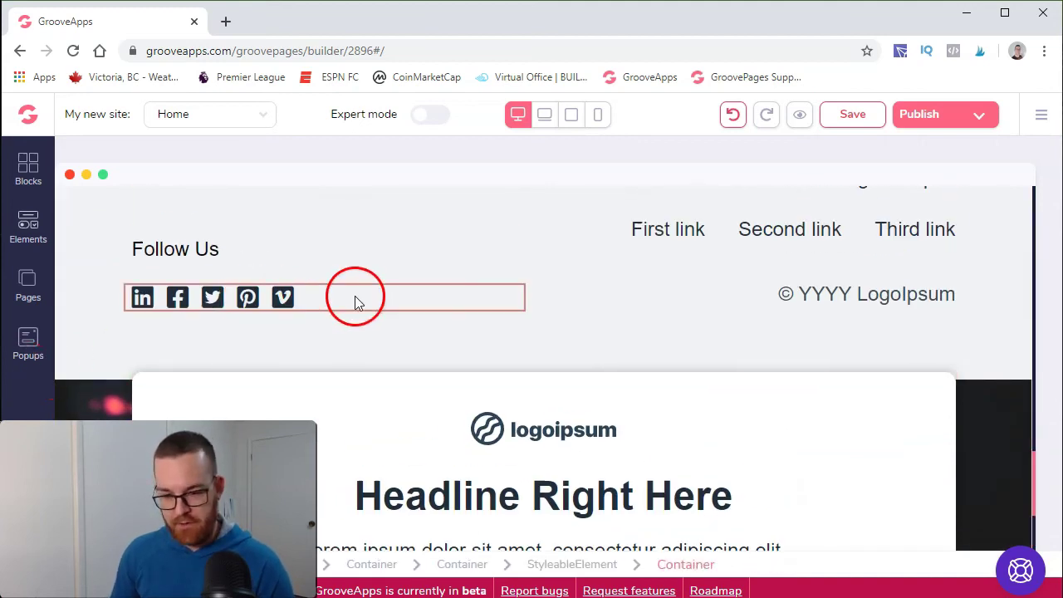
{"action": "scroll", "coordinate": [461, 327], "scroll_direction": "up", "scroll_amount": 15}
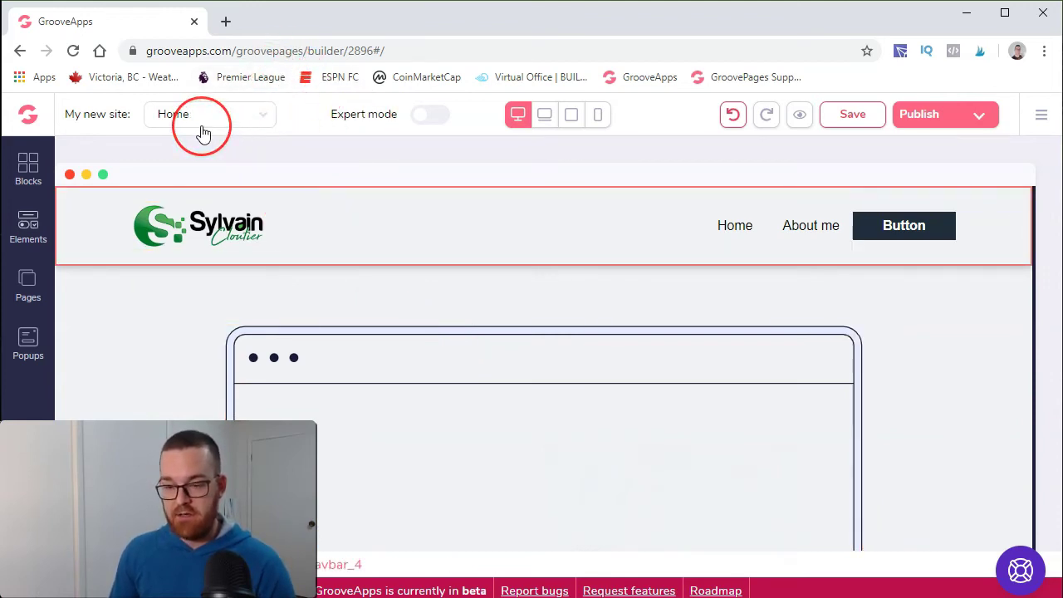
{"action": "left_click", "coordinate": [181, 210]}
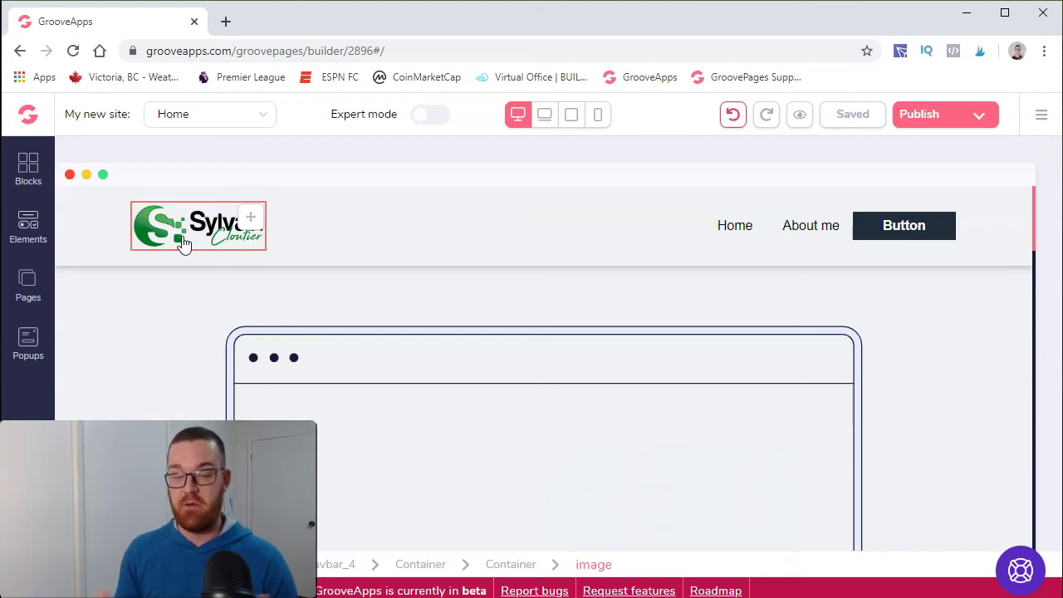
{"action": "left_click", "coordinate": [50, 299]}
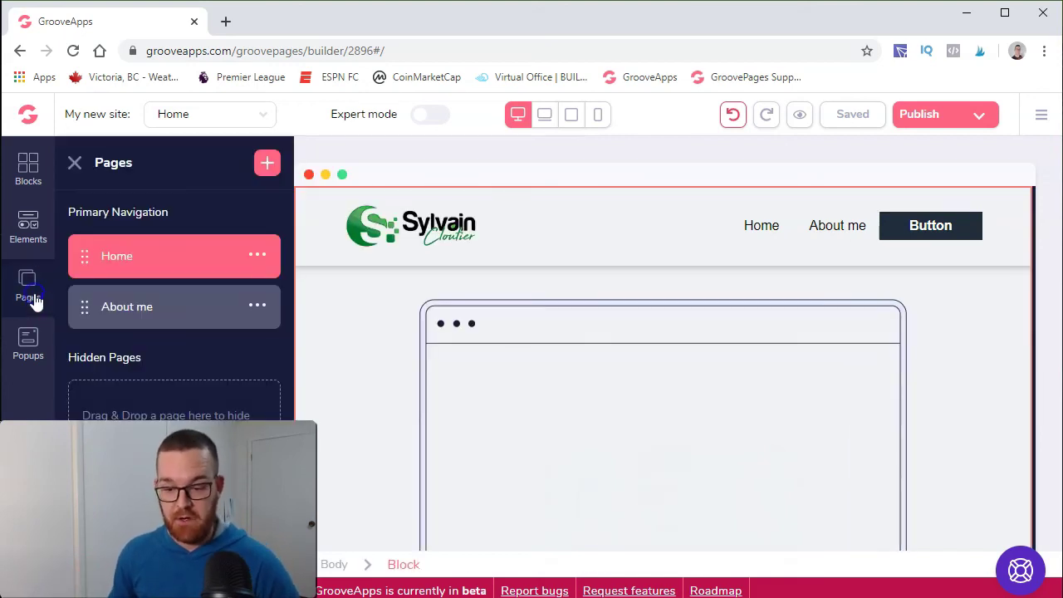
{"action": "left_click", "coordinate": [25, 232]}
{"action": "scroll", "coordinate": [166, 398], "scroll_direction": "down", "scroll_amount": 8}
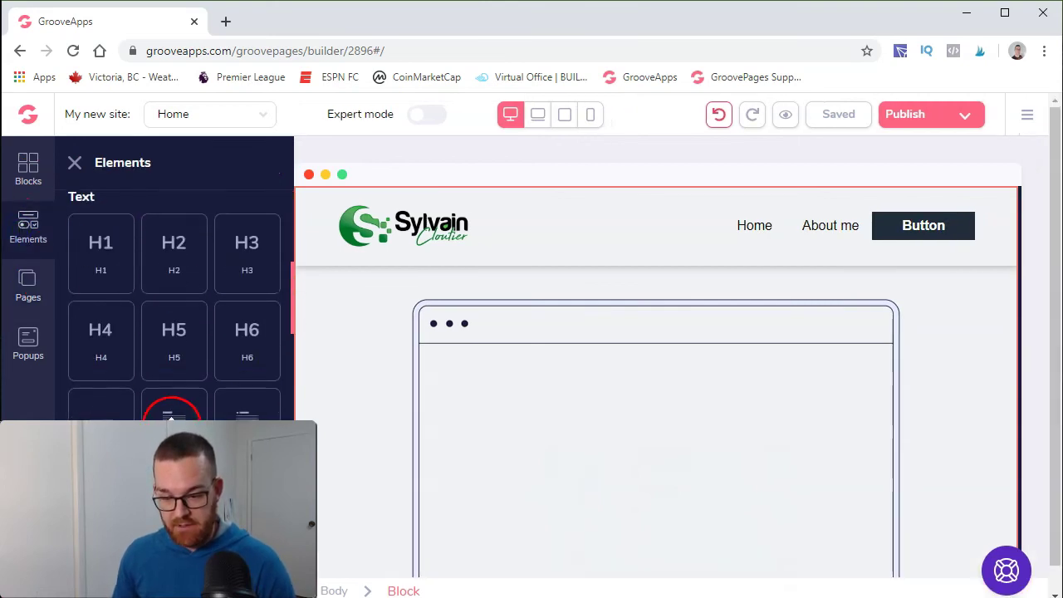
{"action": "scroll", "coordinate": [174, 304], "scroll_direction": "down", "scroll_amount": 5}
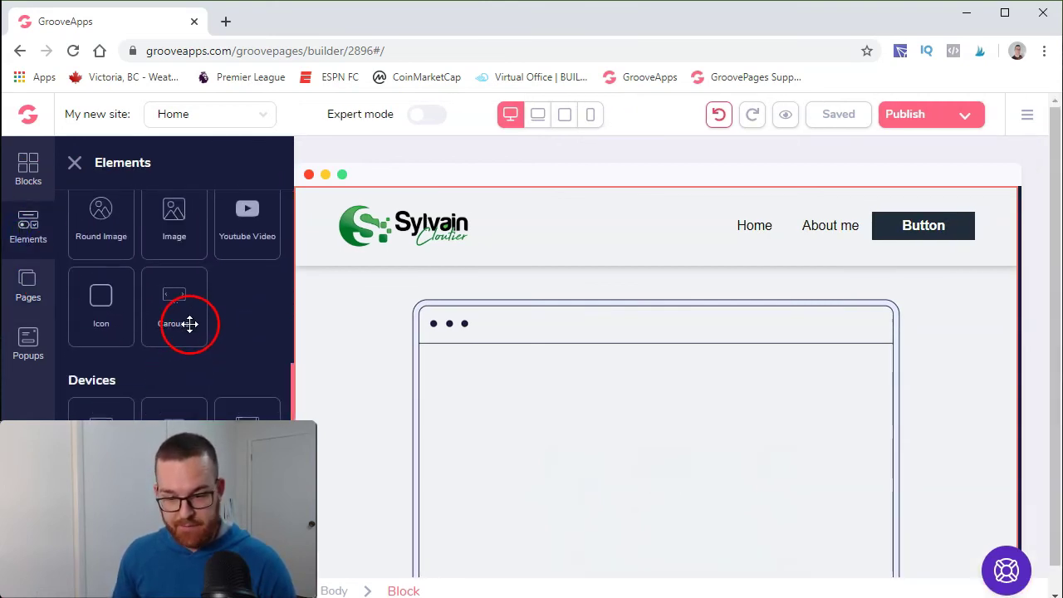
{"action": "left_click_drag", "start_coordinate": [240, 240], "coordinate": [610, 318]}
{"action": "left_click", "coordinate": [636, 443]}
{"action": "left_click", "coordinate": [388, 330]}
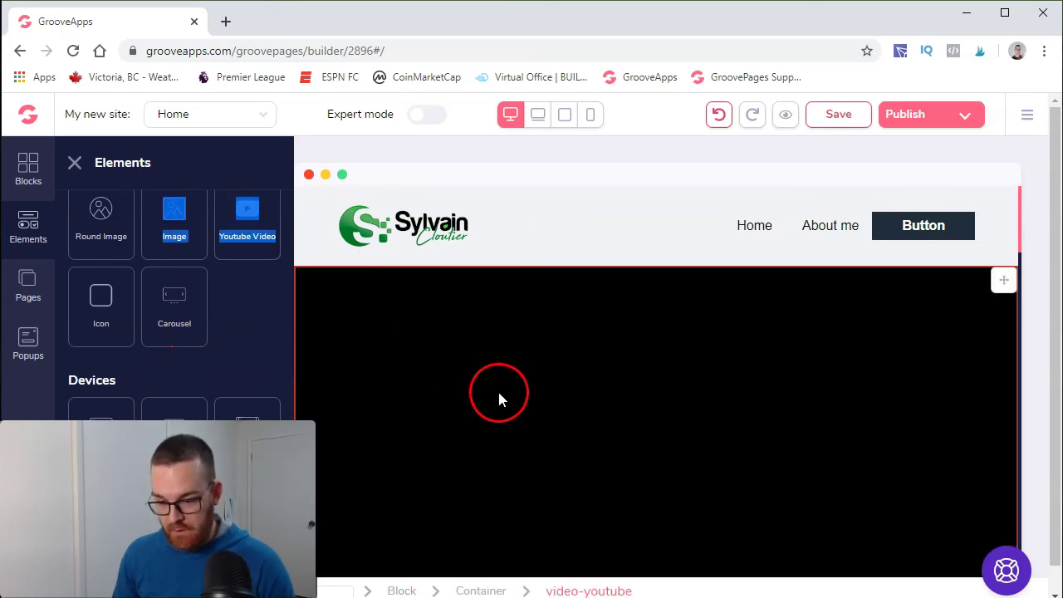
{"action": "left_click", "coordinate": [74, 163]}
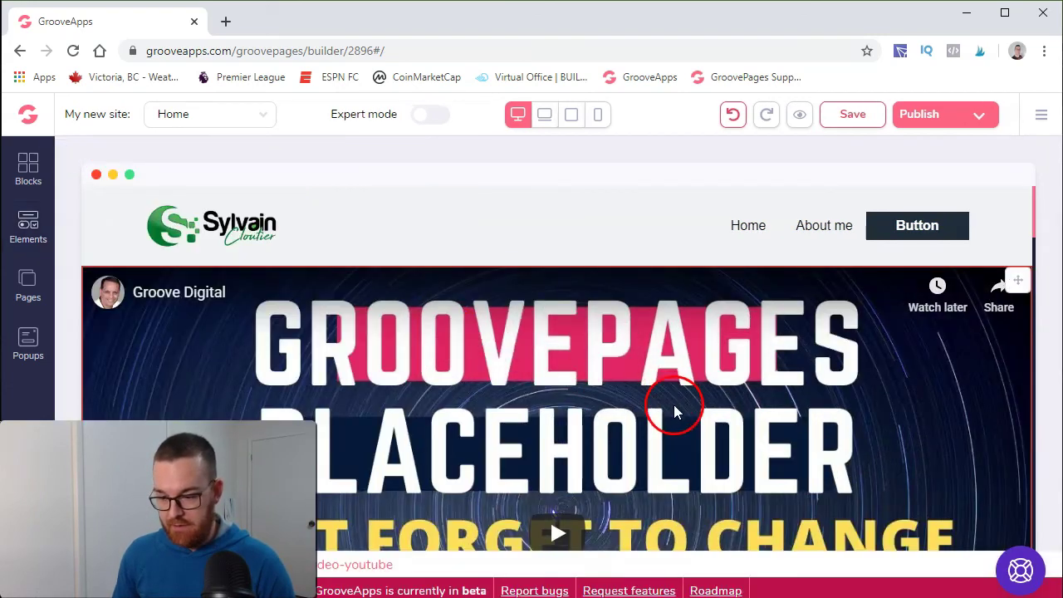
Examine the new video element's functionality settings, including its YouTube Video ID and aspect ratio, and close them without changes.
{"action": "scroll", "coordinate": [660, 374], "scroll_direction": "down", "scroll_amount": 2}
{"action": "left_click", "coordinate": [667, 389]}
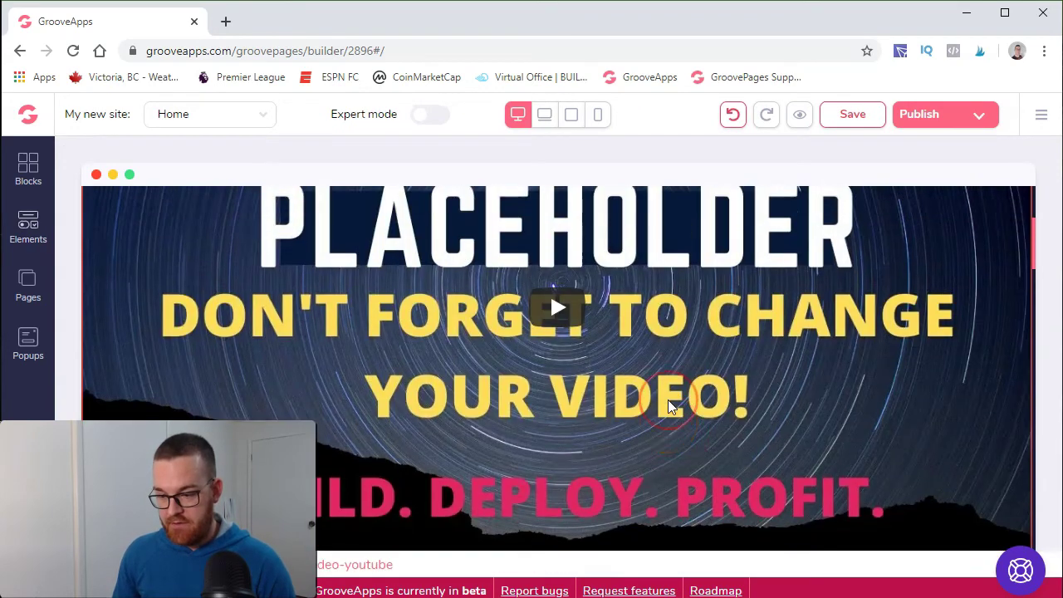
{"action": "scroll", "coordinate": [668, 400], "scroll_direction": "up", "scroll_amount": 2}
{"action": "left_click", "coordinate": [606, 326]}
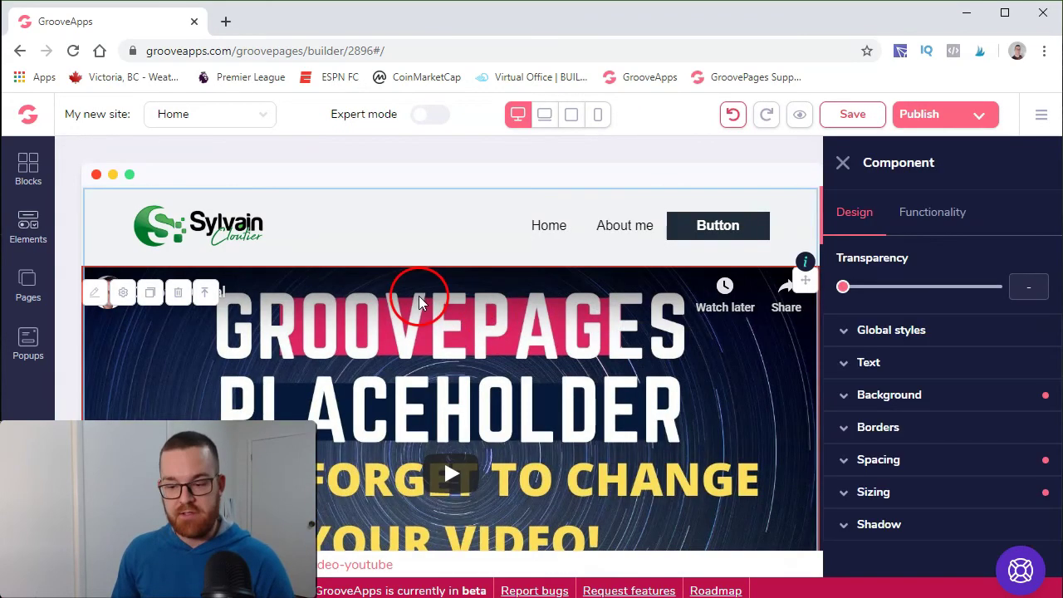
{"action": "left_click", "coordinate": [922, 213]}
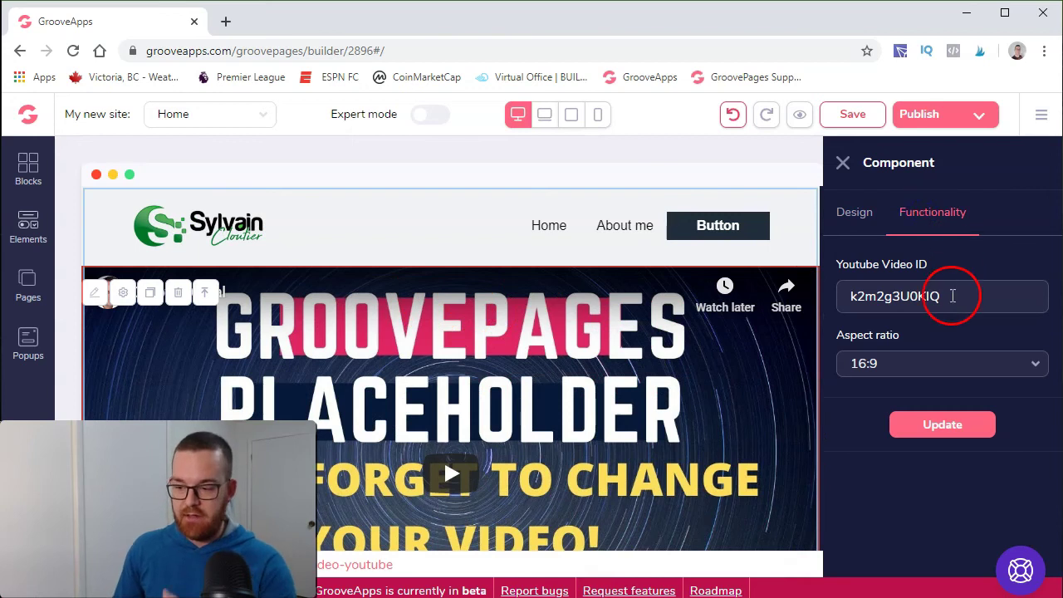
{"action": "left_click_drag", "start_coordinate": [951, 294], "coordinate": [827, 288]}
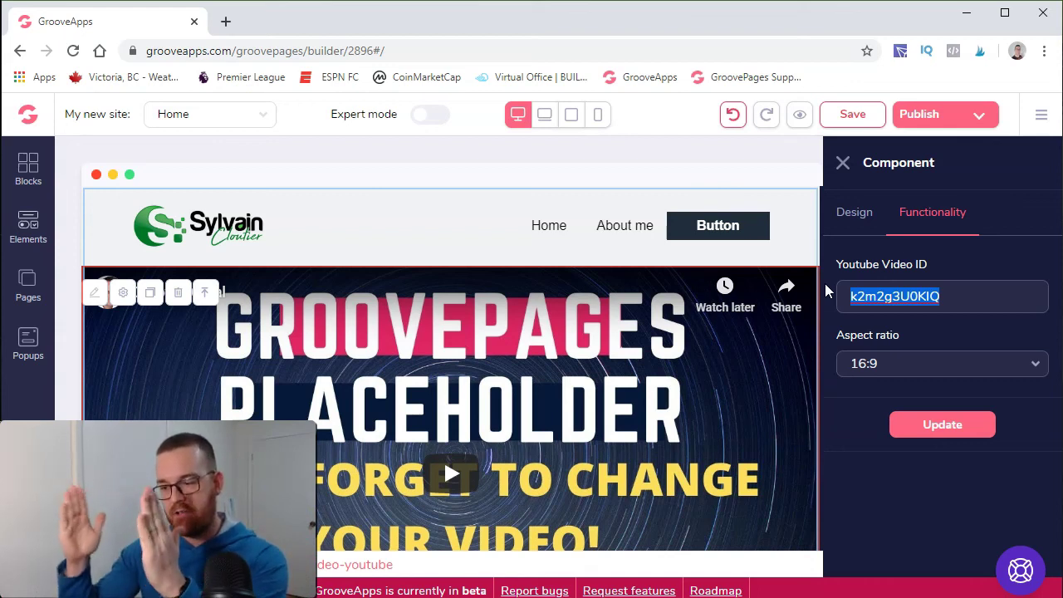
{"action": "left_click_drag", "start_coordinate": [942, 297], "coordinate": [831, 297]}
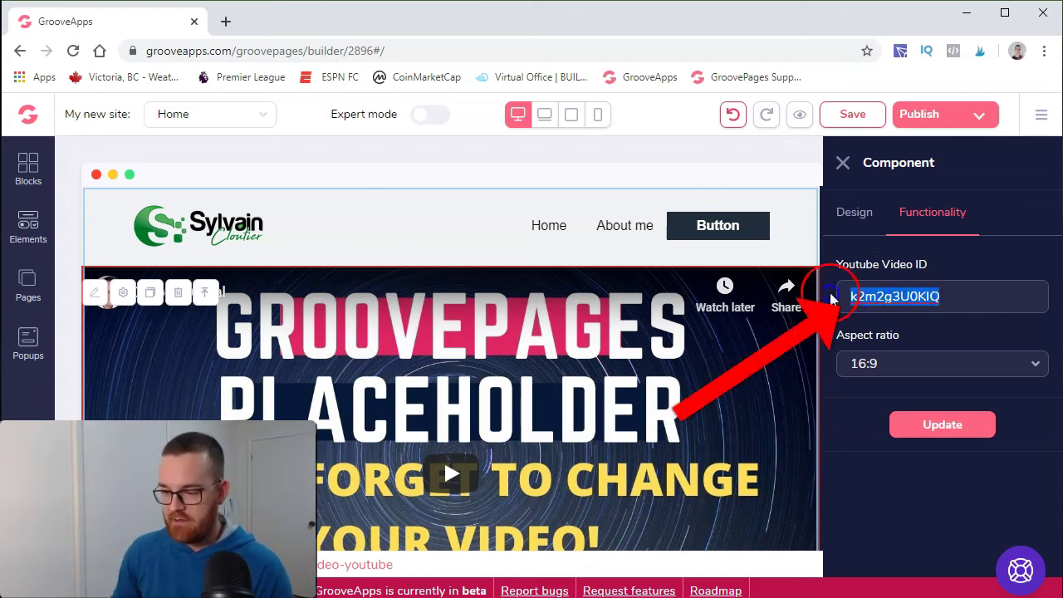
{"action": "left_click", "coordinate": [842, 163]}
Review the Home page layout in the mobile view, including the video and testimonials, and return to the desktop view.
{"action": "left_click", "coordinate": [598, 113]}
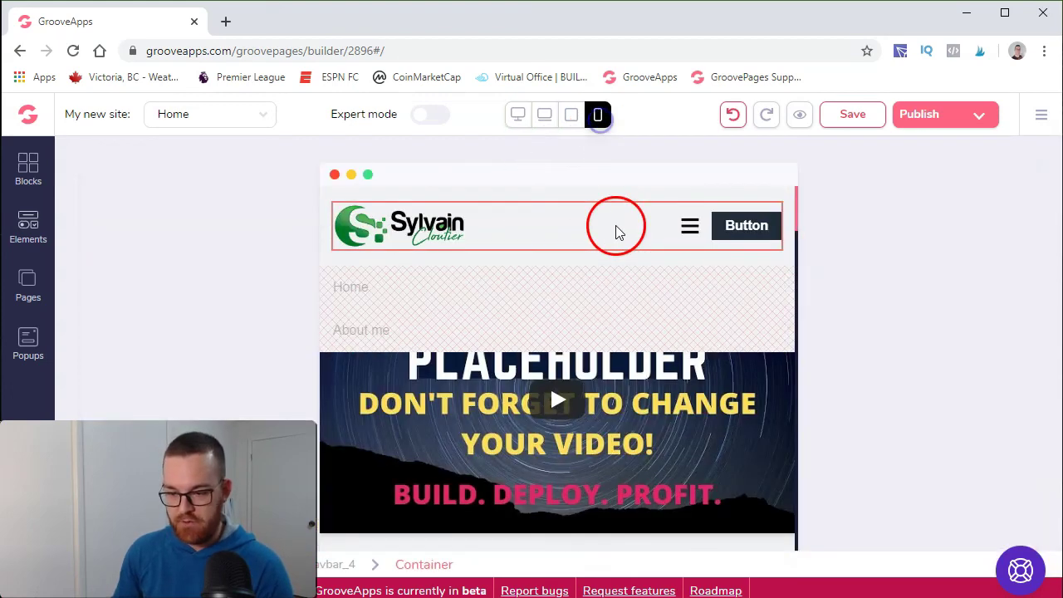
{"action": "scroll", "coordinate": [669, 278], "scroll_direction": "down", "scroll_amount": 1}
{"action": "scroll", "coordinate": [664, 299], "scroll_direction": "down", "scroll_amount": 3}
{"action": "scroll", "coordinate": [548, 266], "scroll_direction": "up", "scroll_amount": 3}
{"action": "scroll", "coordinate": [573, 308], "scroll_direction": "up", "scroll_amount": 1}
{"action": "scroll", "coordinate": [579, 323], "scroll_direction": "down", "scroll_amount": 5}
{"action": "scroll", "coordinate": [580, 324], "scroll_direction": "down", "scroll_amount": 5}
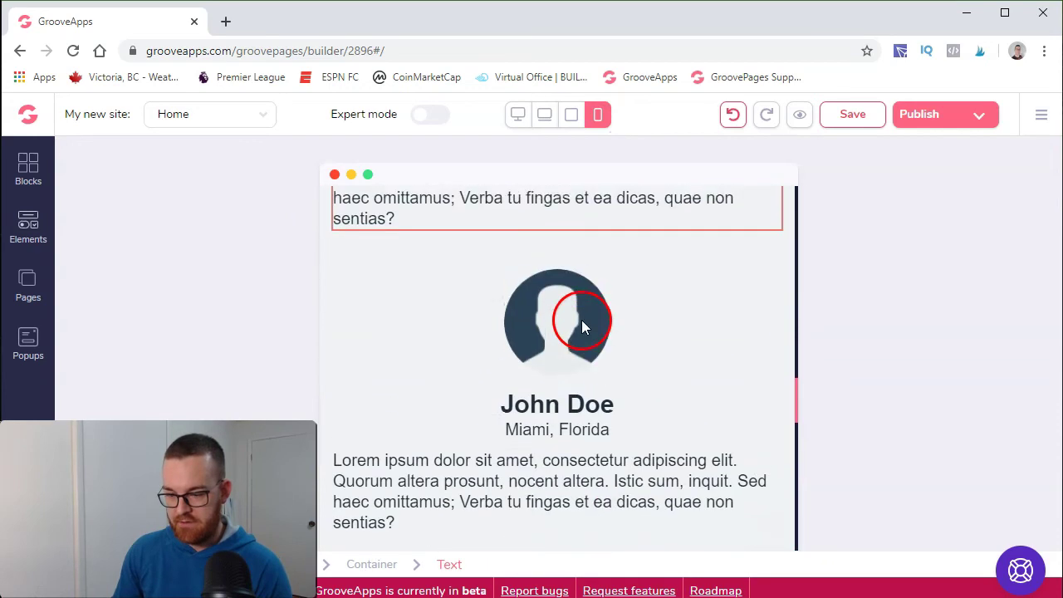
{"action": "scroll", "coordinate": [581, 322], "scroll_direction": "up", "scroll_amount": 4}
{"action": "scroll", "coordinate": [583, 323], "scroll_direction": "up", "scroll_amount": 5}
{"action": "left_click", "coordinate": [517, 114]}
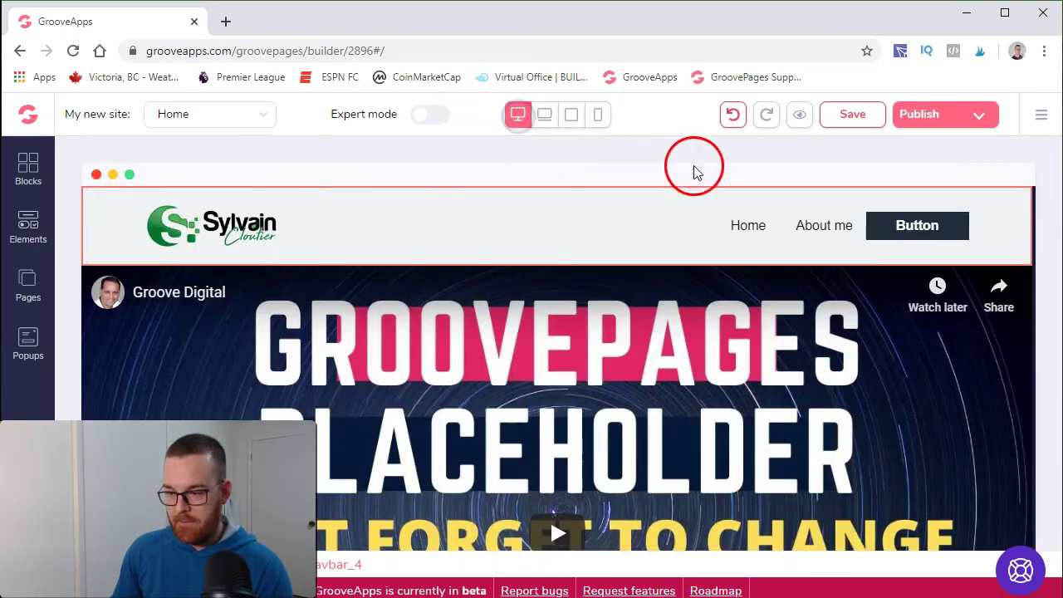
Save the site, preview the full Home page in a separate tab, and close the preview.
{"action": "left_click", "coordinate": [852, 114]}
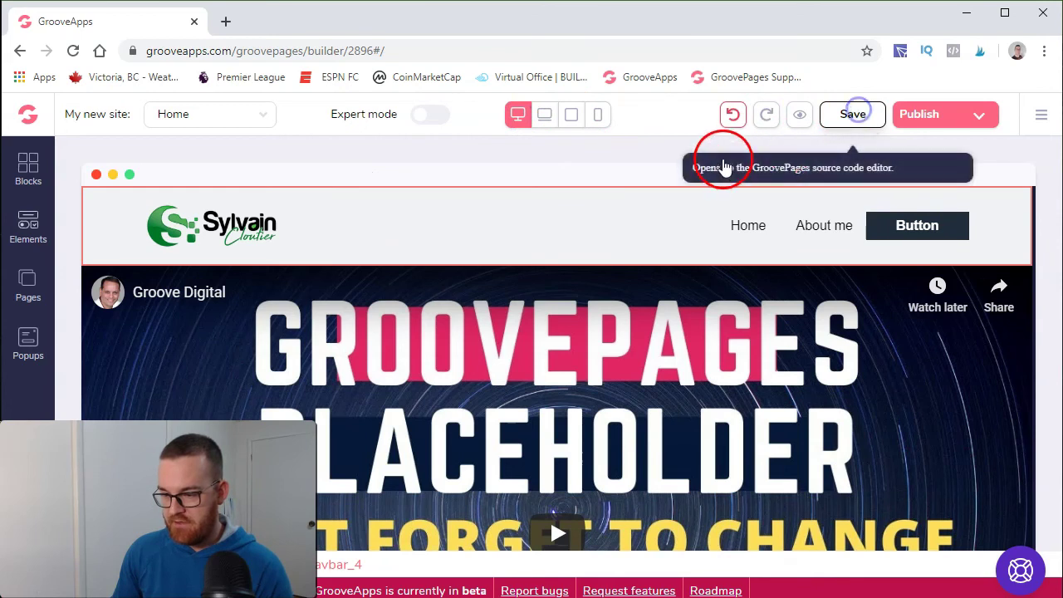
{"action": "left_click", "coordinate": [801, 118]}
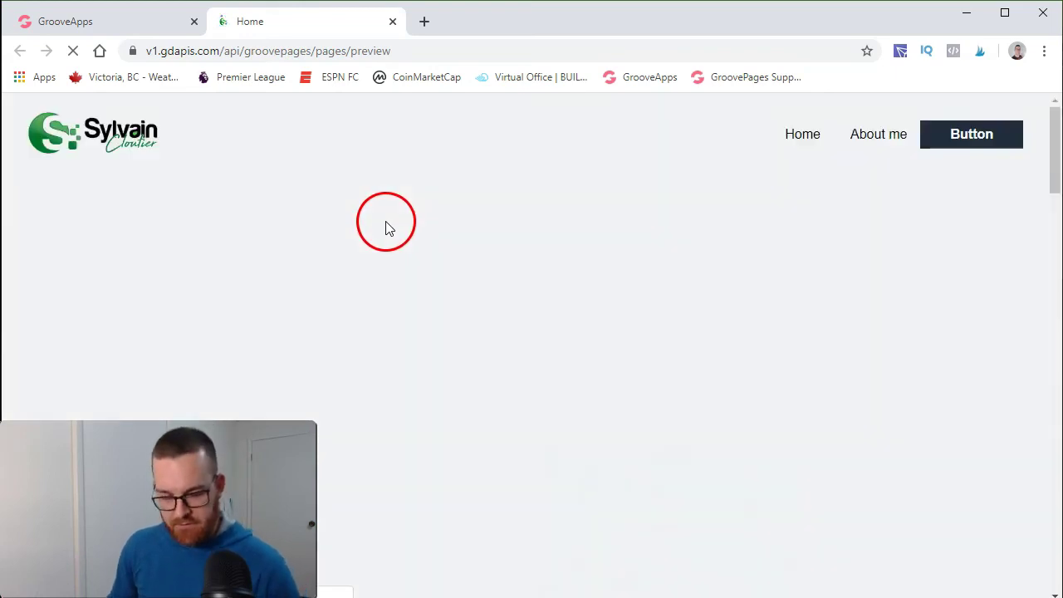
{"action": "scroll", "coordinate": [380, 244], "scroll_direction": "down", "scroll_amount": 2}
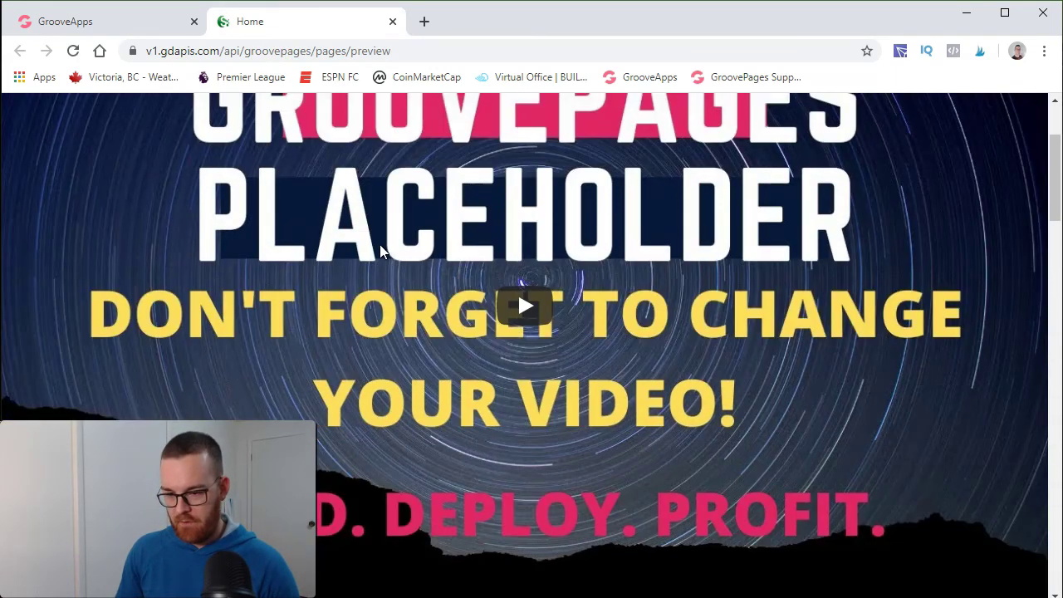
{"action": "scroll", "coordinate": [379, 249], "scroll_direction": "down", "scroll_amount": 15}
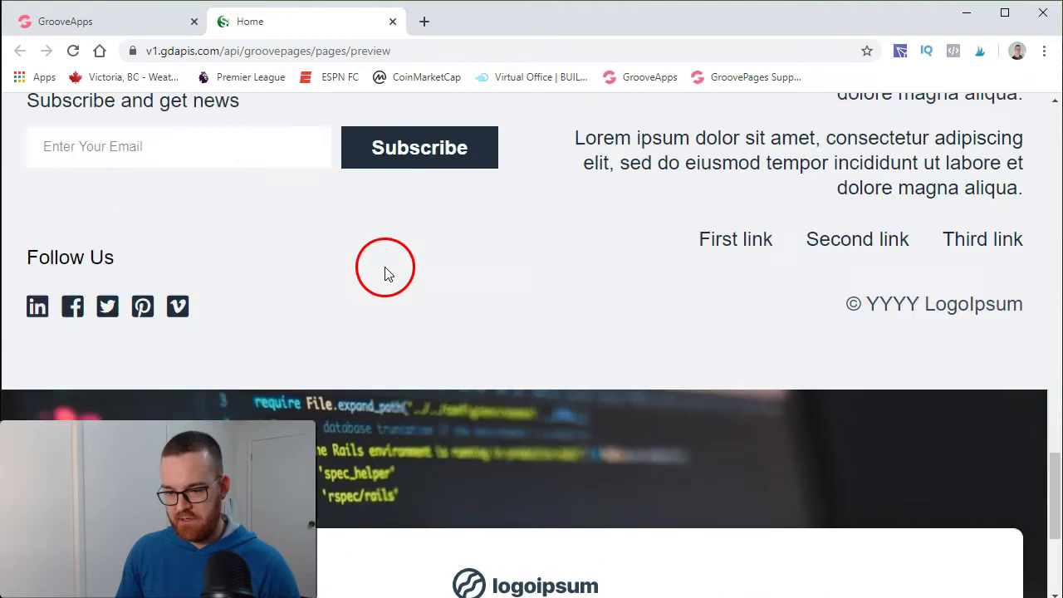
{"action": "scroll", "coordinate": [388, 266], "scroll_direction": "up", "scroll_amount": 15}
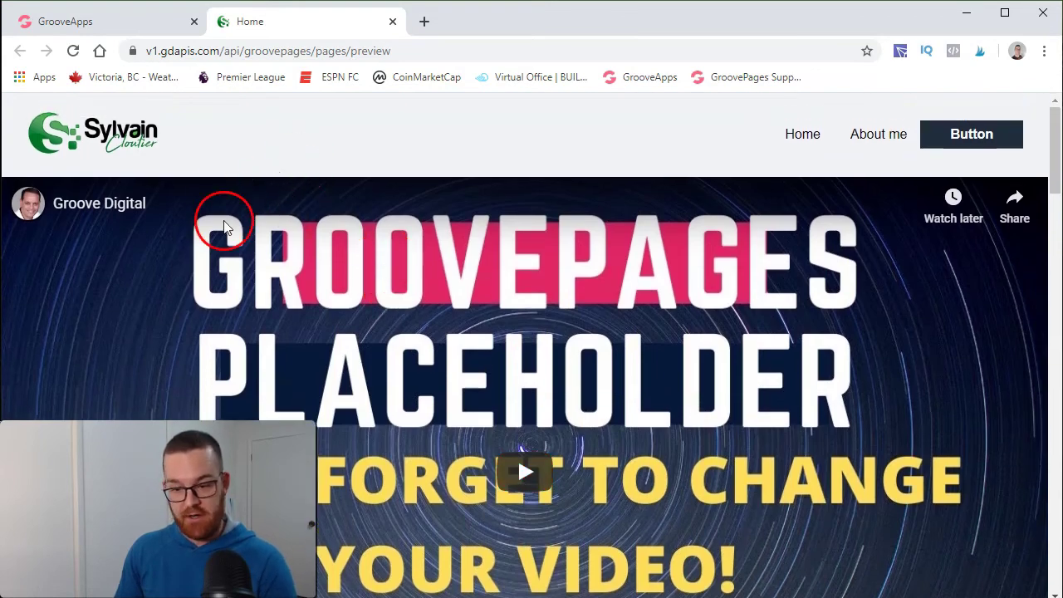
{"action": "left_click", "coordinate": [390, 22]}
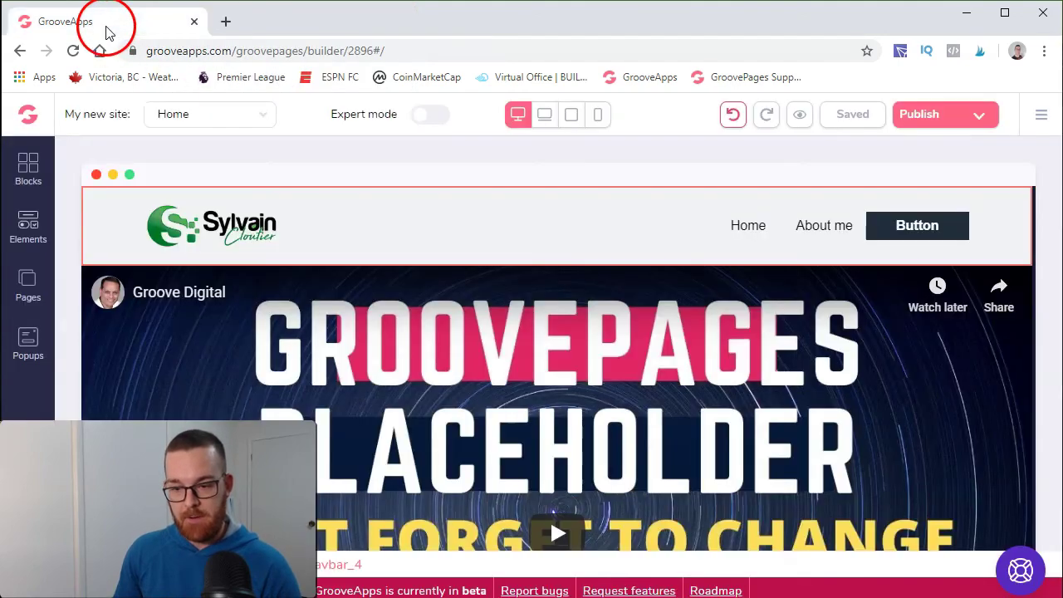